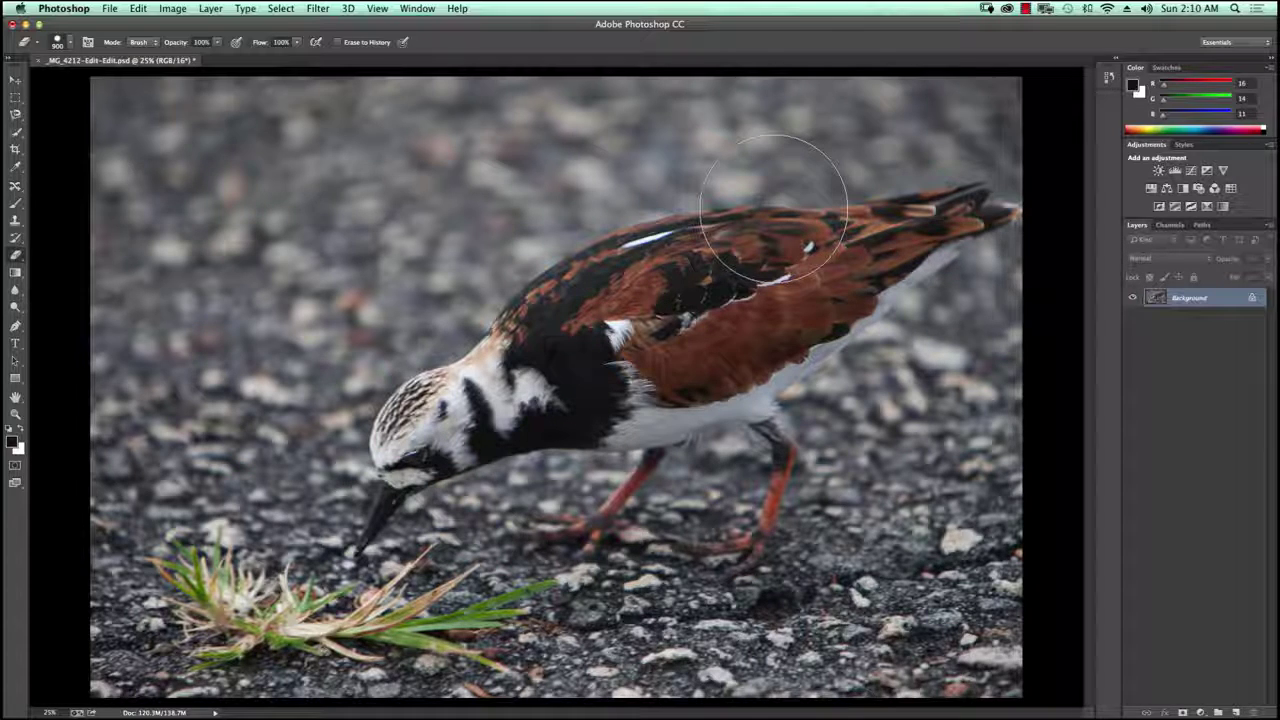
- Load the saved Bird channel as a new selection around the turnstone
{"action": "left_click", "coordinate": [279, 9]}
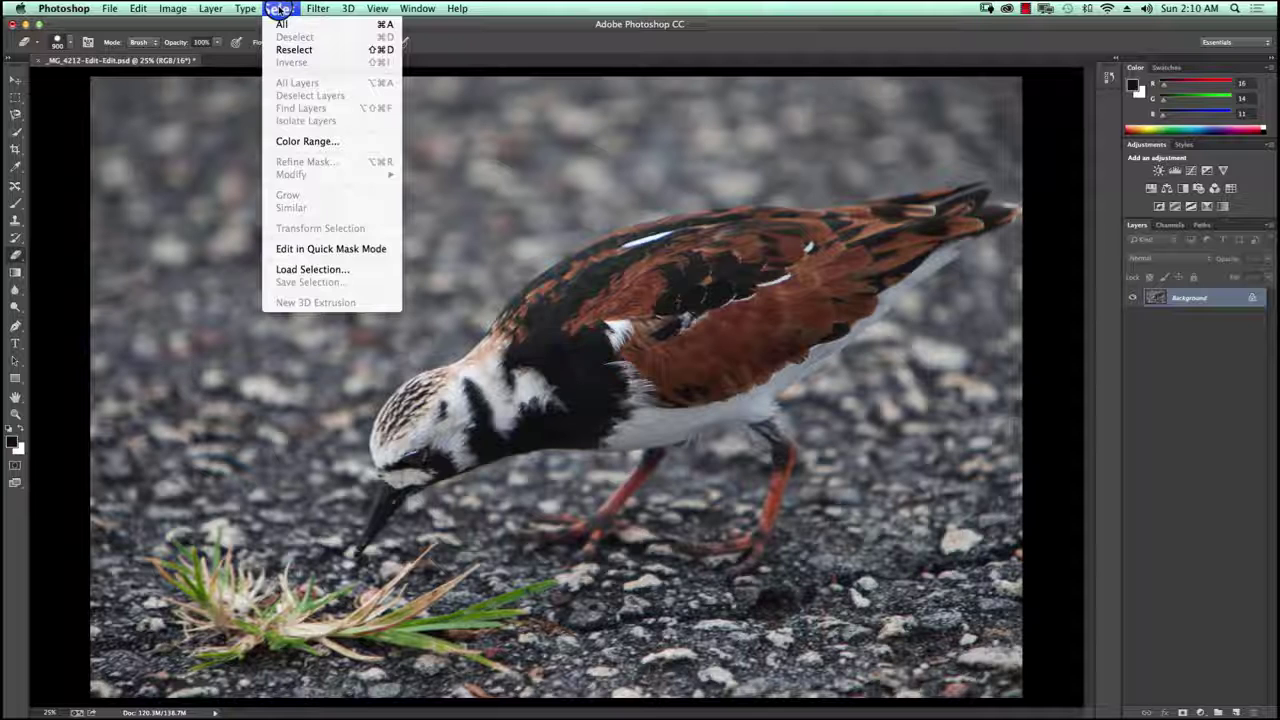
{"action": "left_click", "coordinate": [333, 269]}
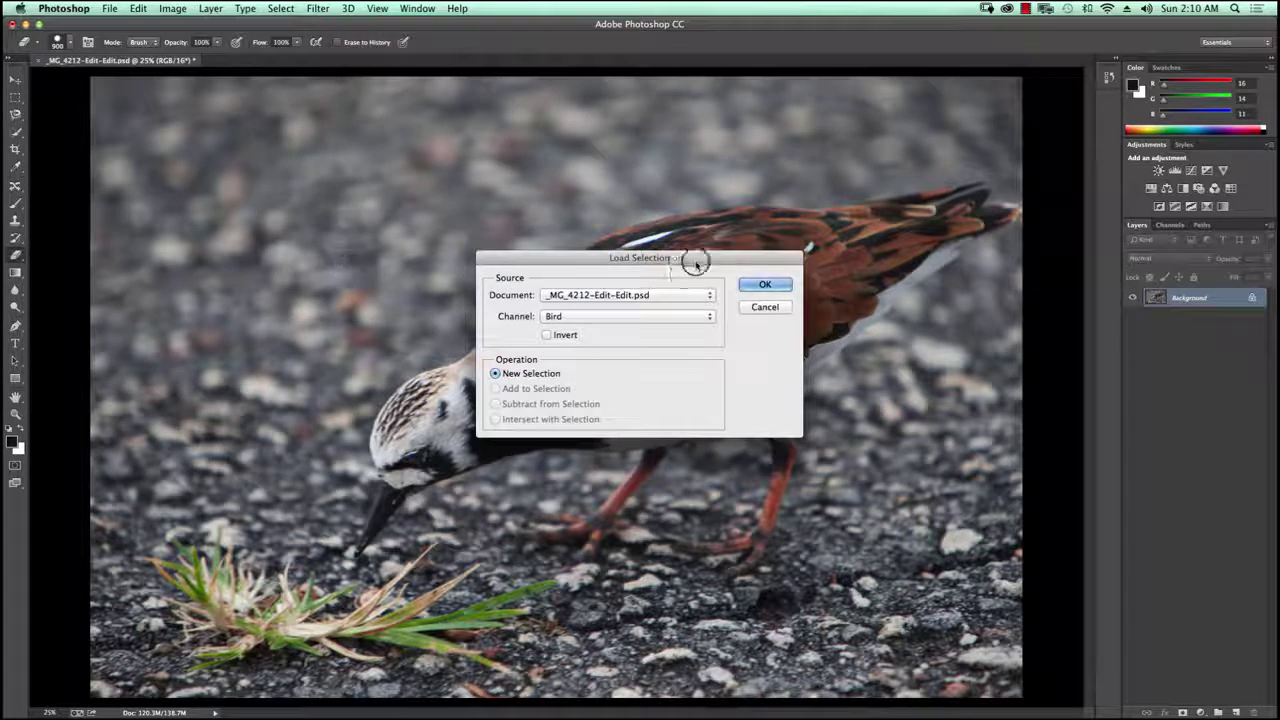
{"action": "left_click", "coordinate": [750, 286]}
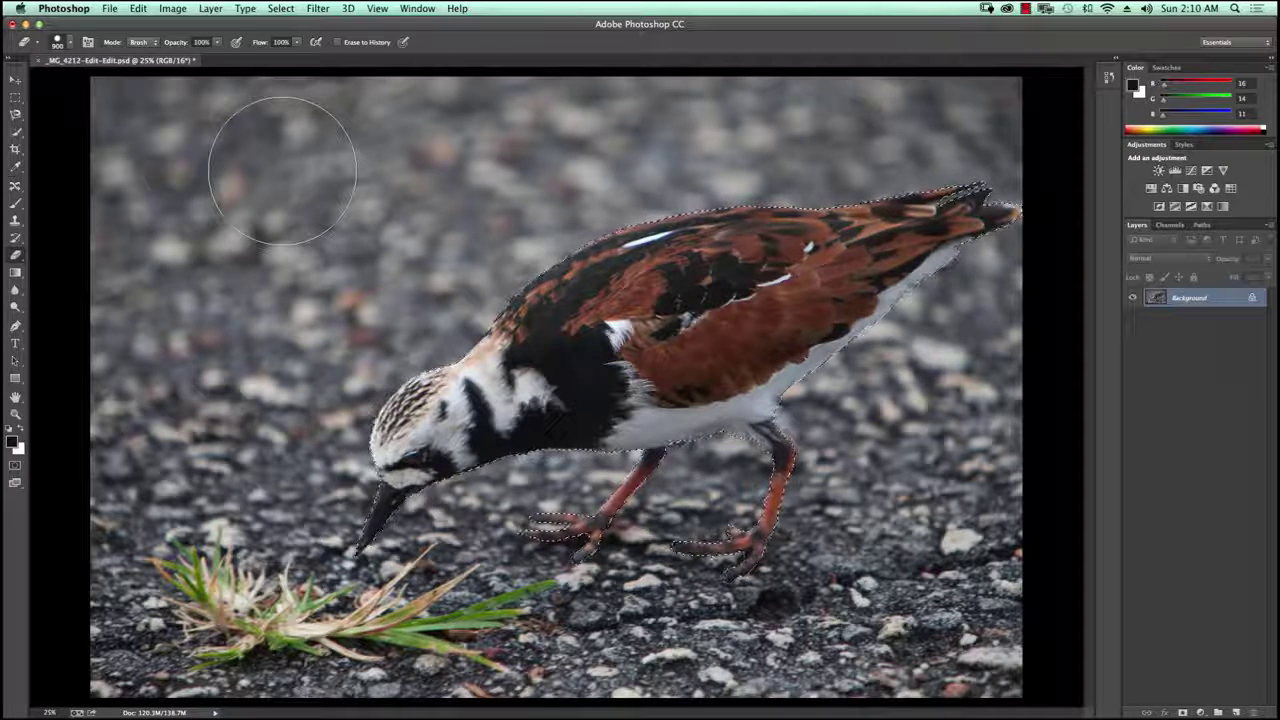
- Copy the selected turnstone and paste it onto a new Layer 1 above the Background
{"action": "double_click", "coordinate": [1195, 302]}
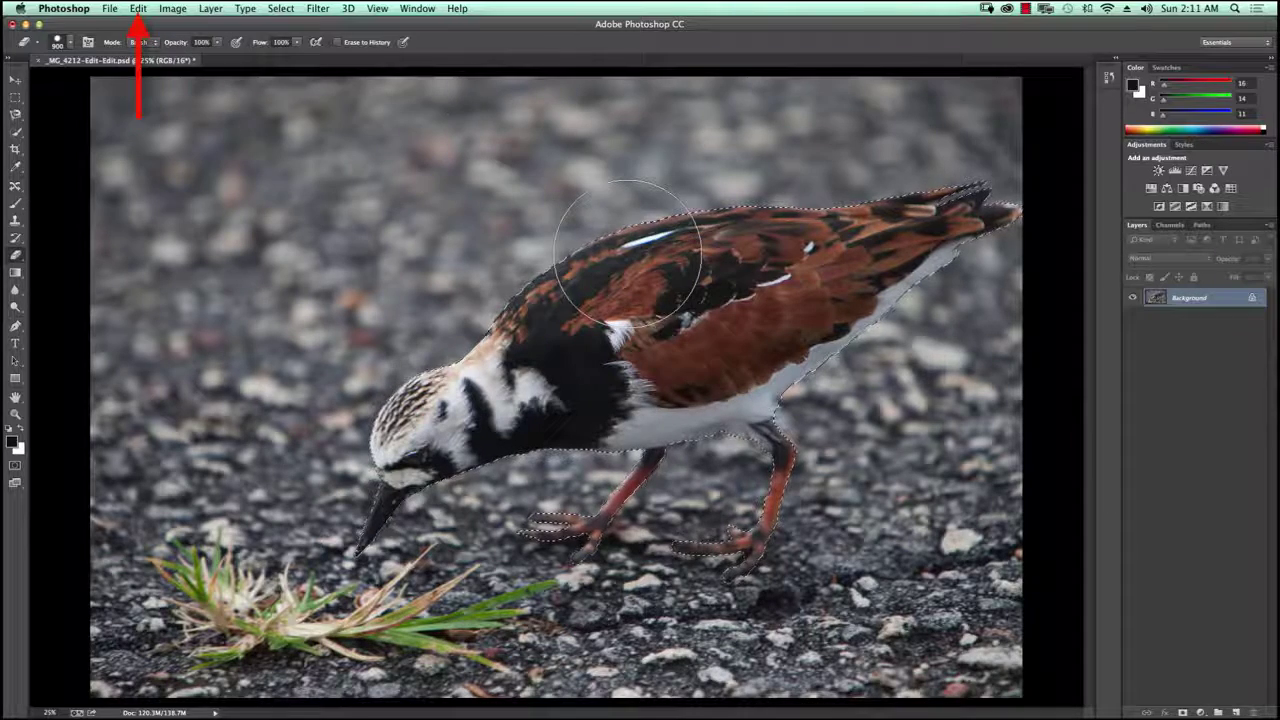
{"action": "left_click", "coordinate": [139, 9]}
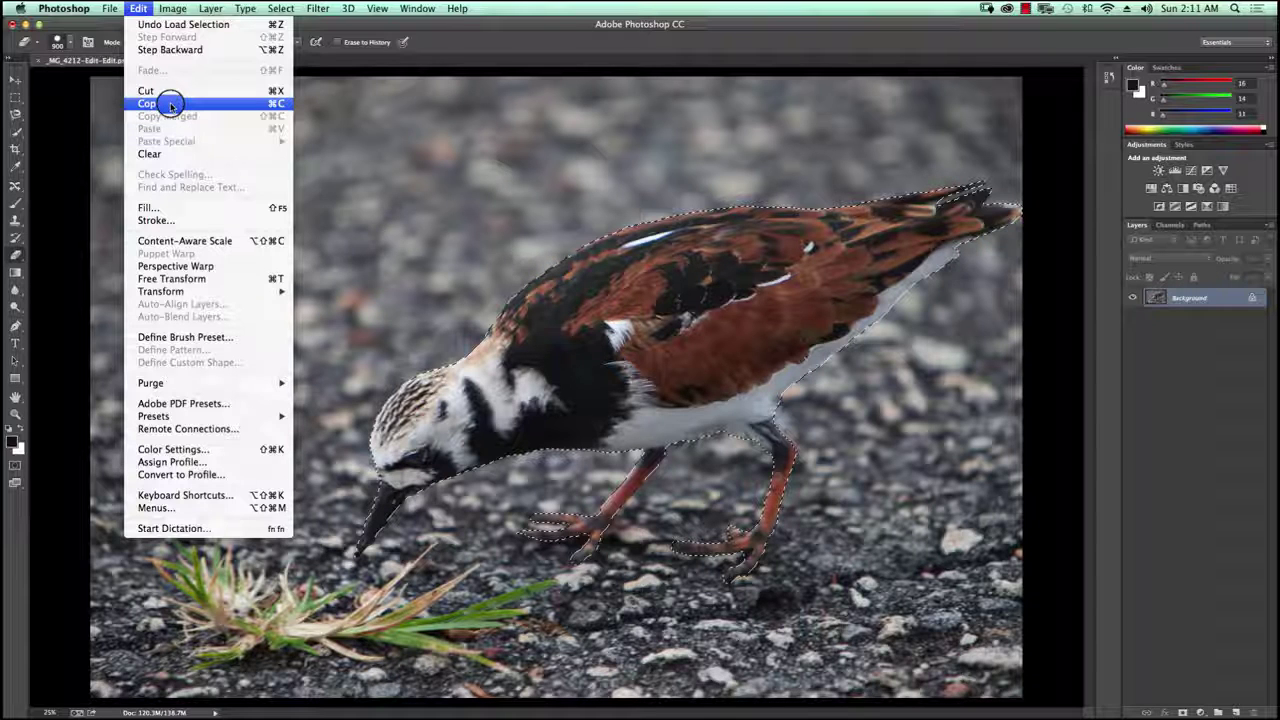
{"action": "left_click", "coordinate": [171, 104]}
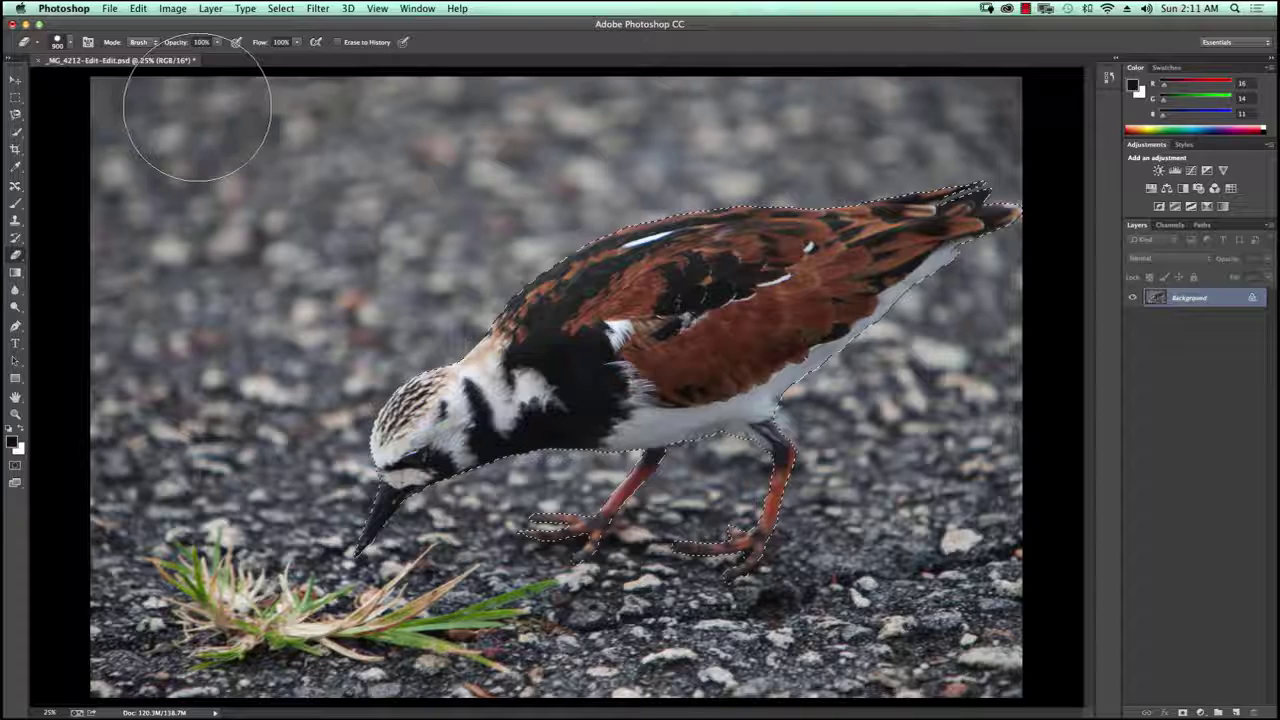
{"action": "left_click", "coordinate": [138, 8]}
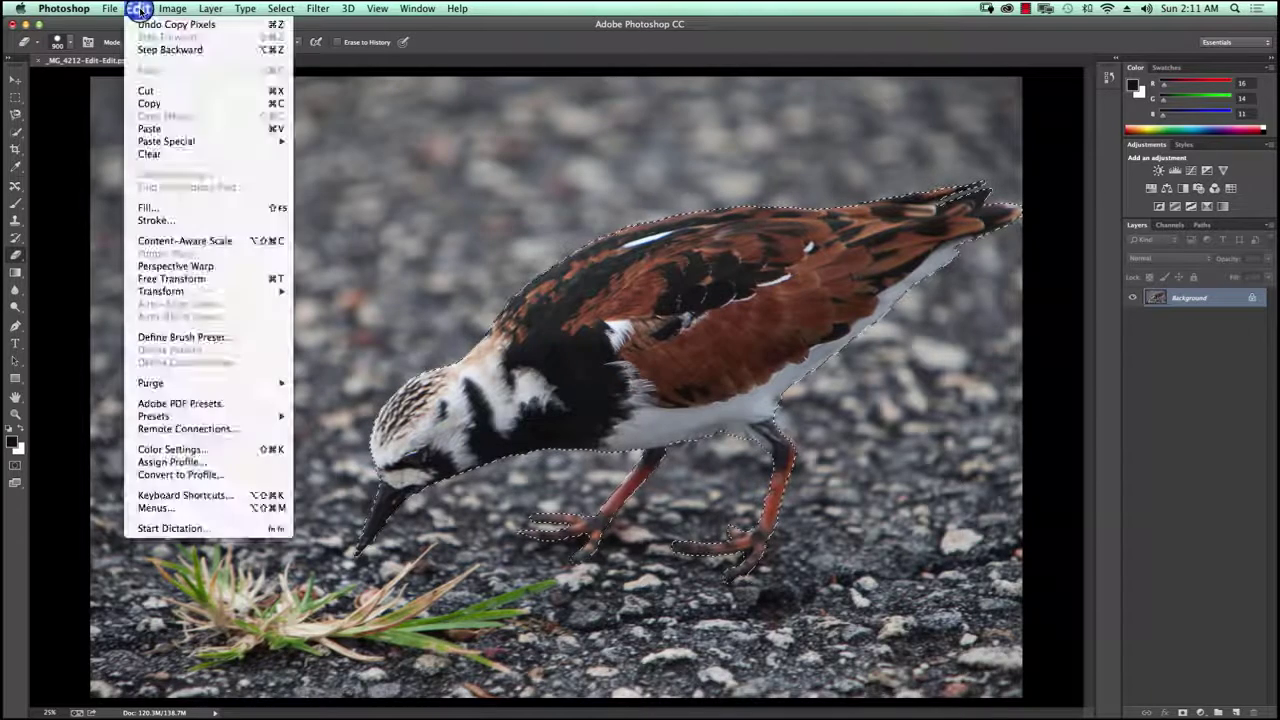
{"action": "left_click", "coordinate": [181, 129]}
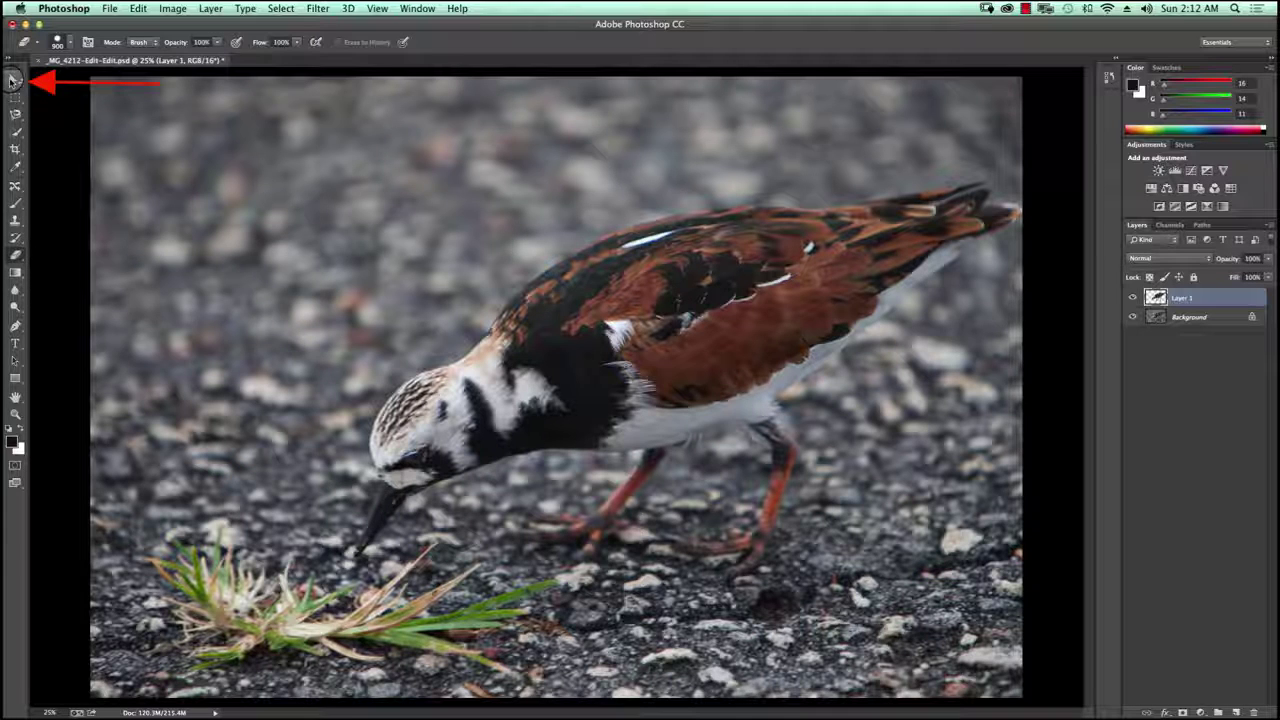
- Use the Move tool to drag the Layer 1 bird copy up and left, above the original
{"action": "left_click", "coordinate": [14, 80]}
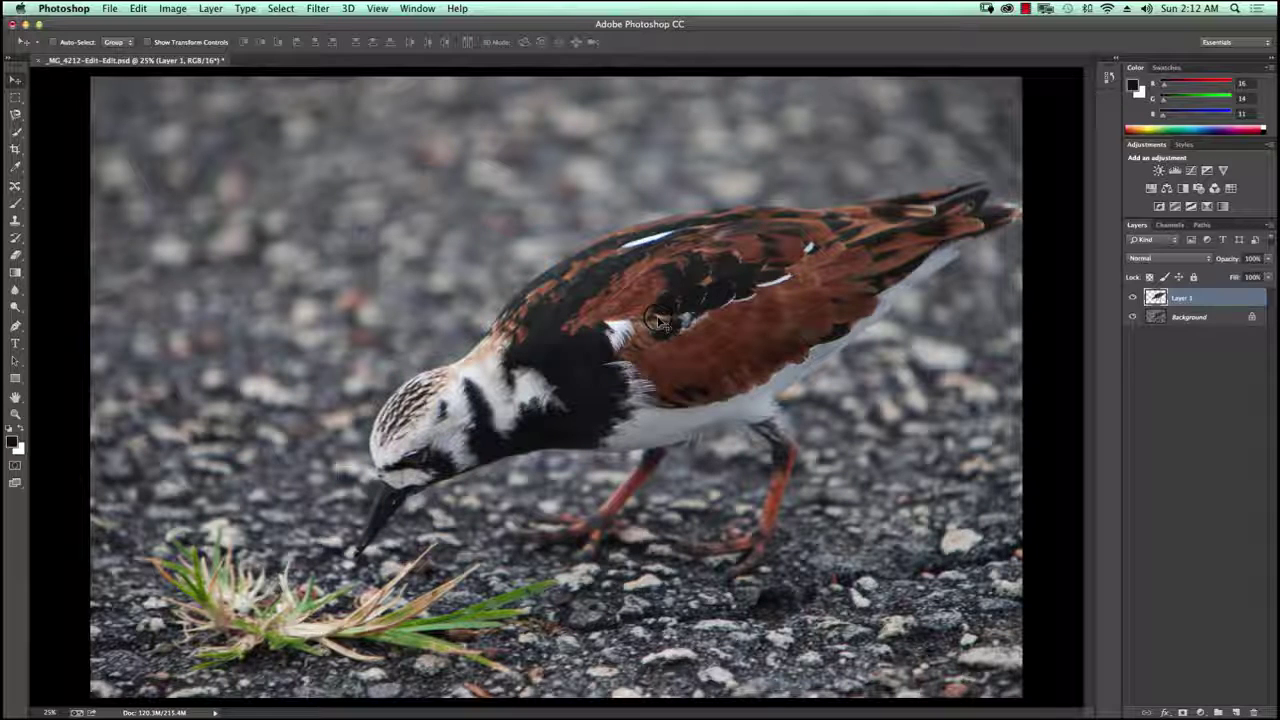
{"action": "left_click_drag", "start_coordinate": [660, 320], "coordinate": [602, 220]}
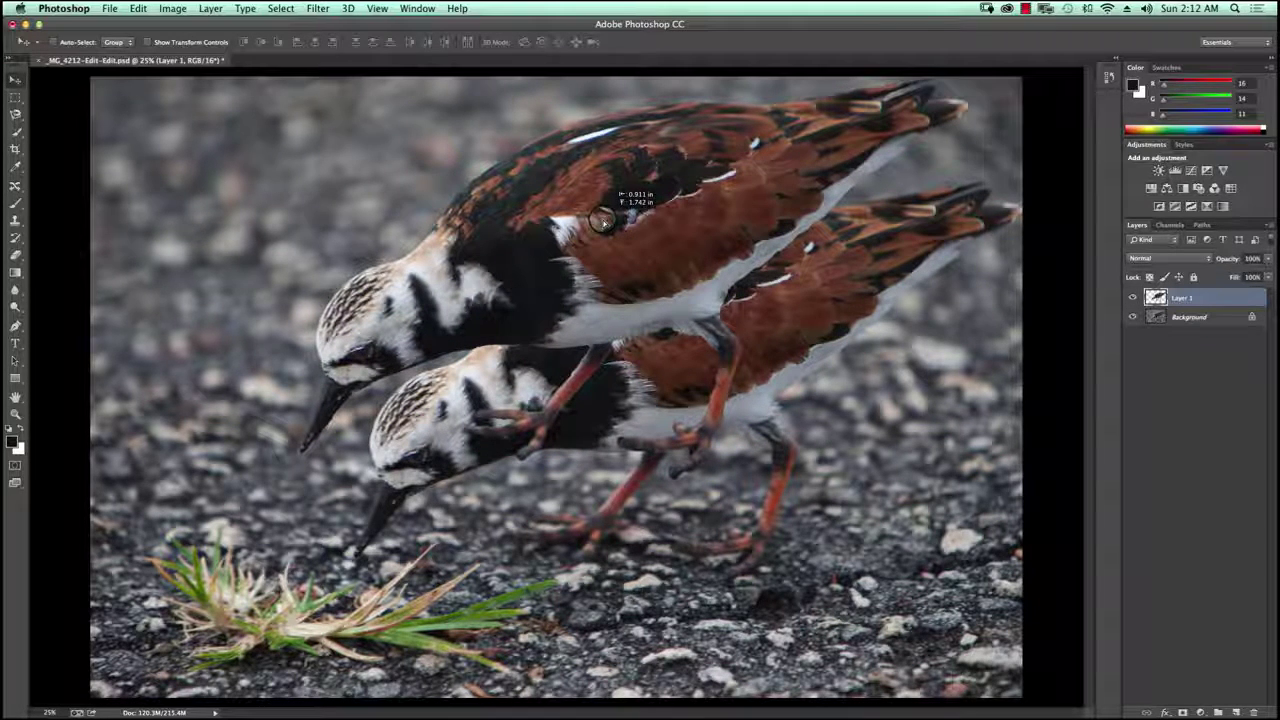
{"action": "left_click_drag", "start_coordinate": [601, 220], "coordinate": [601, 222]}
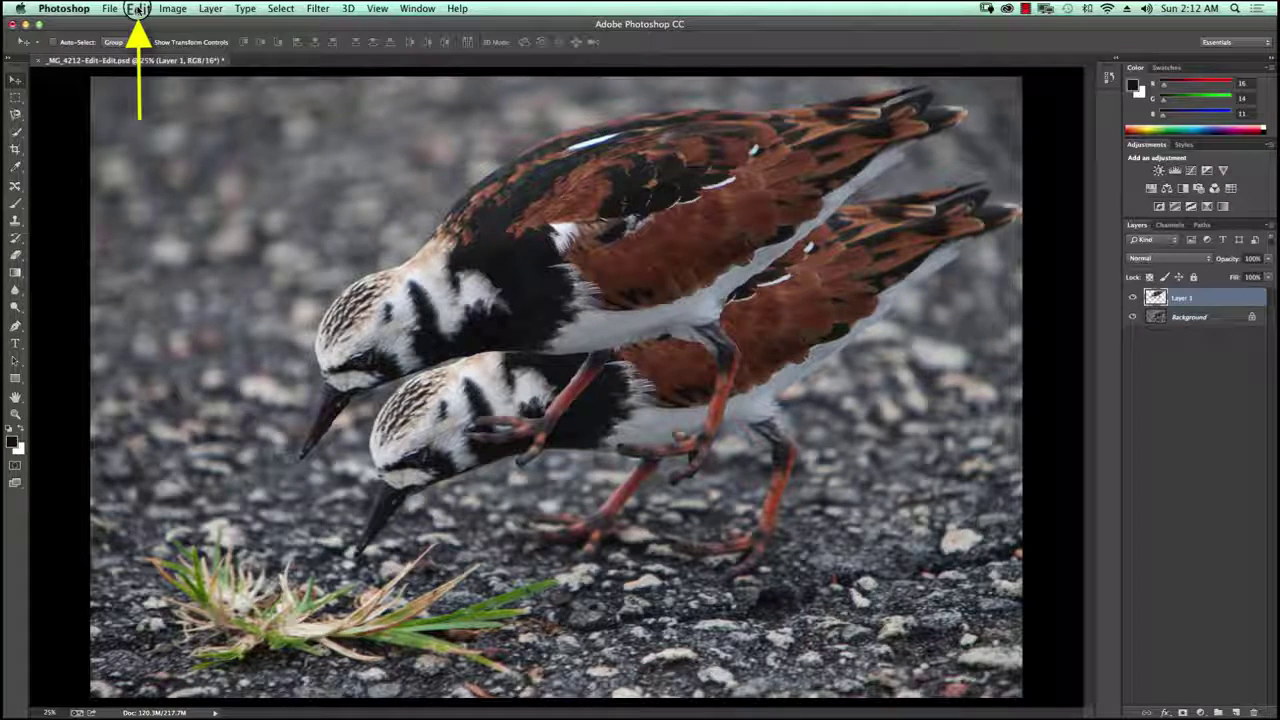
- Scale the upper bird copy down to about 86.22% by dragging the lower-left handle
{"action": "left_click", "coordinate": [137, 9]}
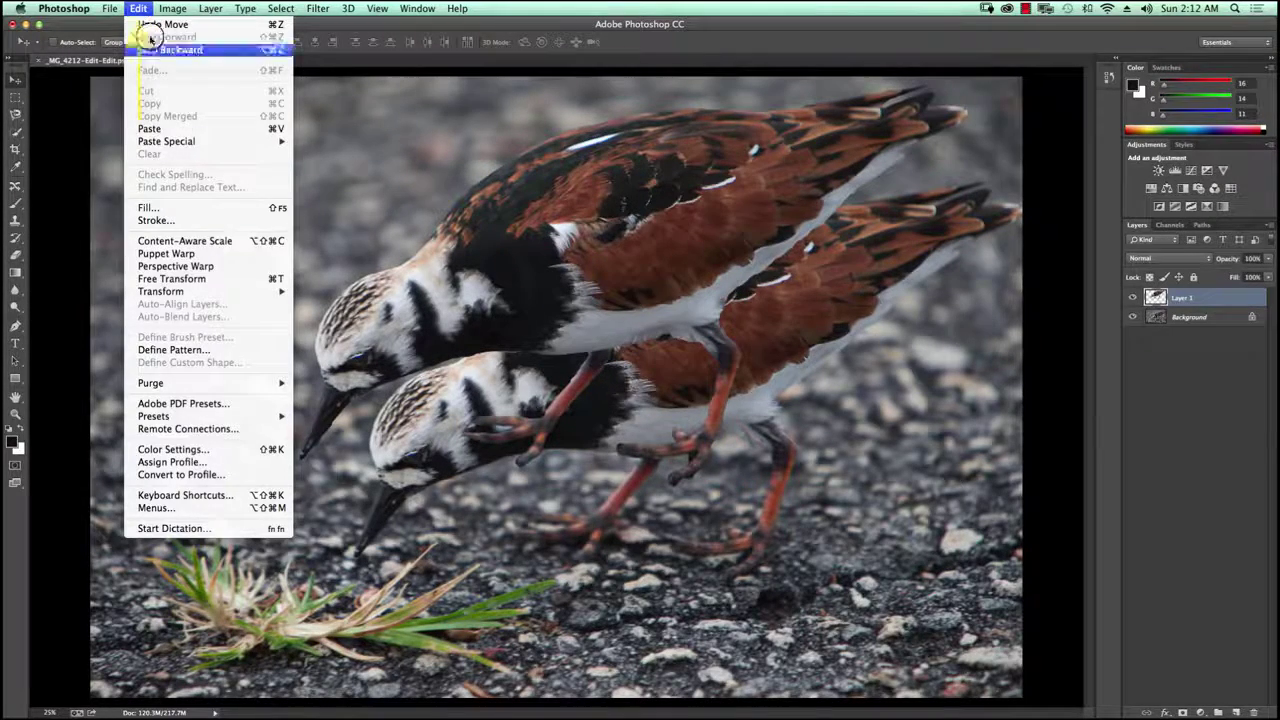
{"action": "mouse_move", "coordinate": [201, 291]}
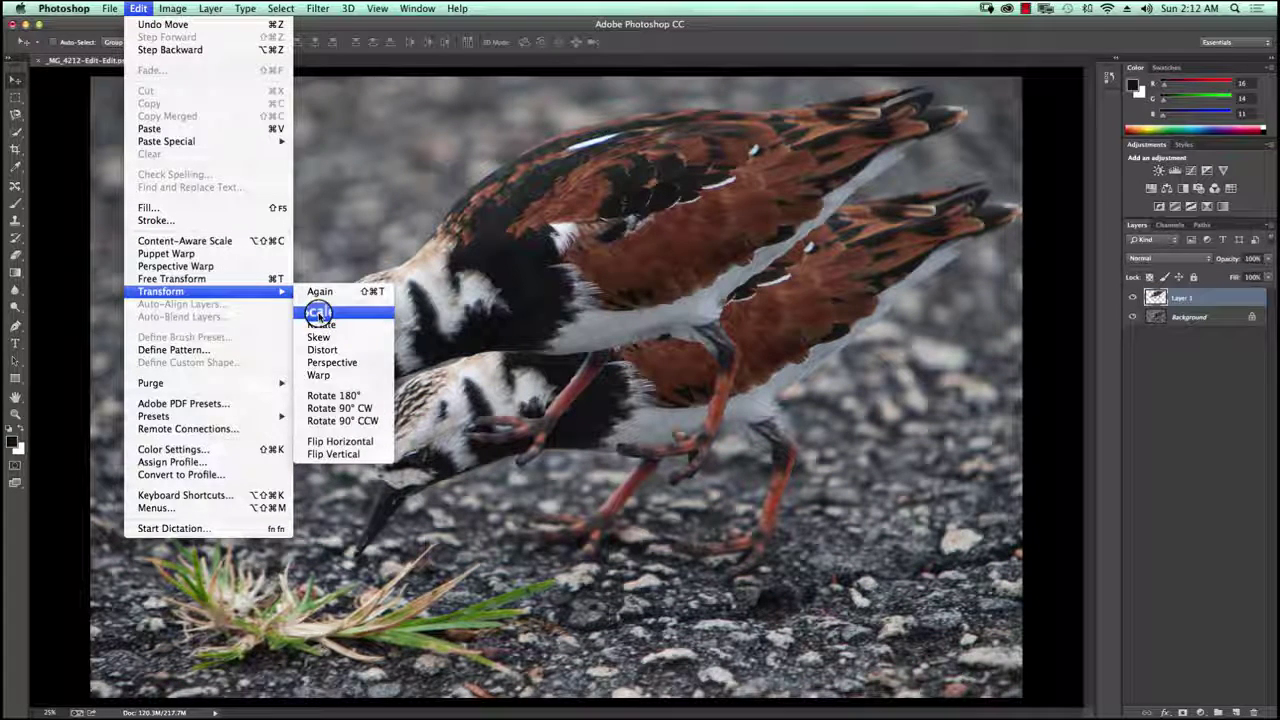
{"action": "left_click", "coordinate": [318, 312]}
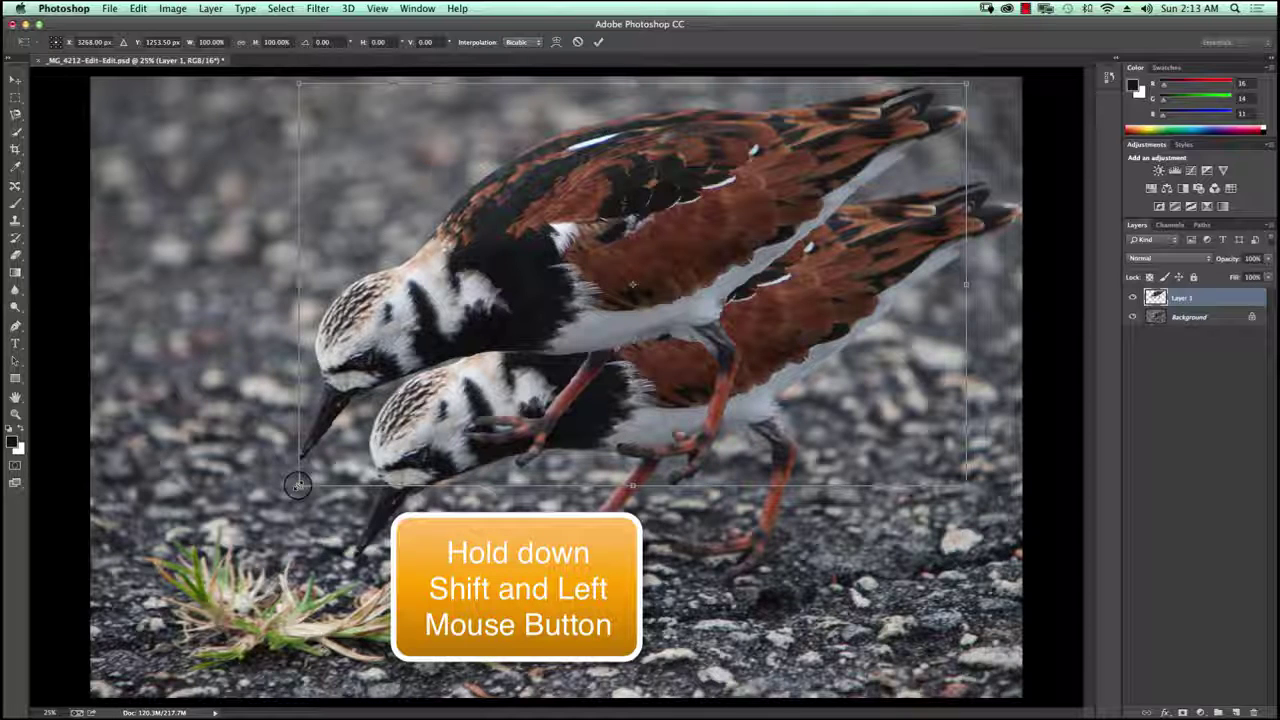
{"action": "left_click_drag", "start_coordinate": [298, 485], "coordinate": [384, 423]}
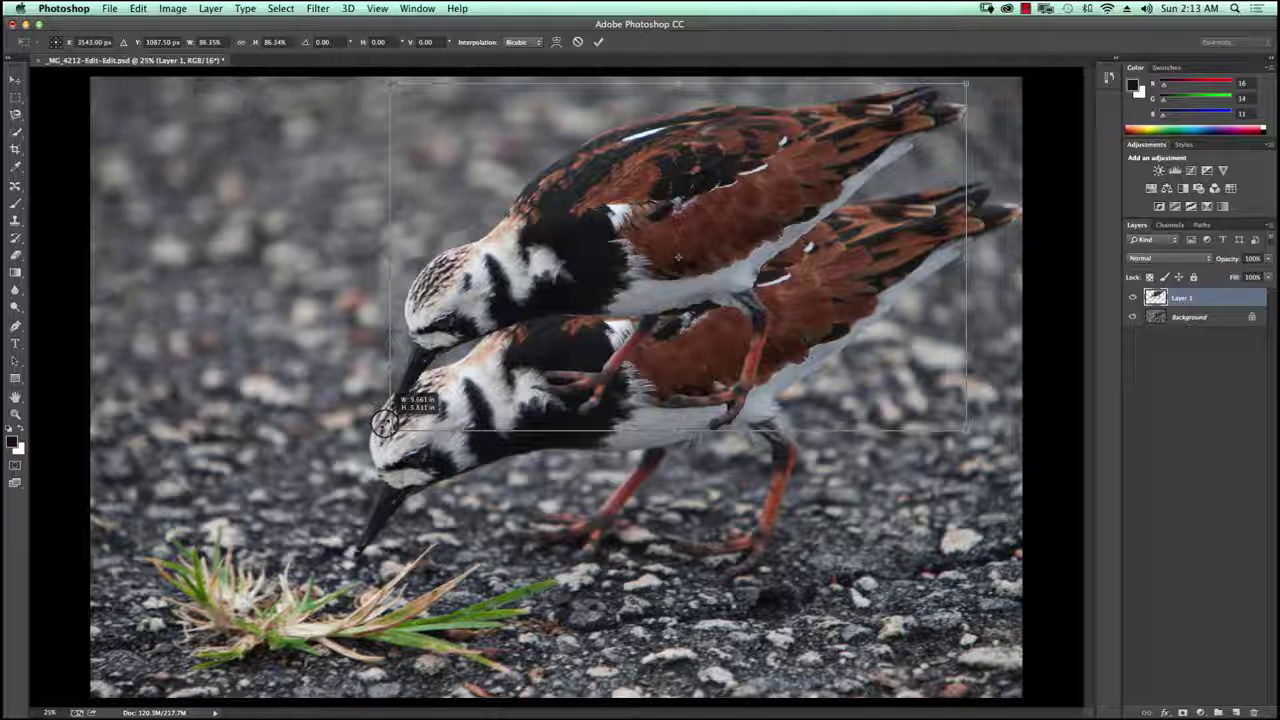
{"action": "left_click_drag", "start_coordinate": [384, 423], "coordinate": [387, 424]}
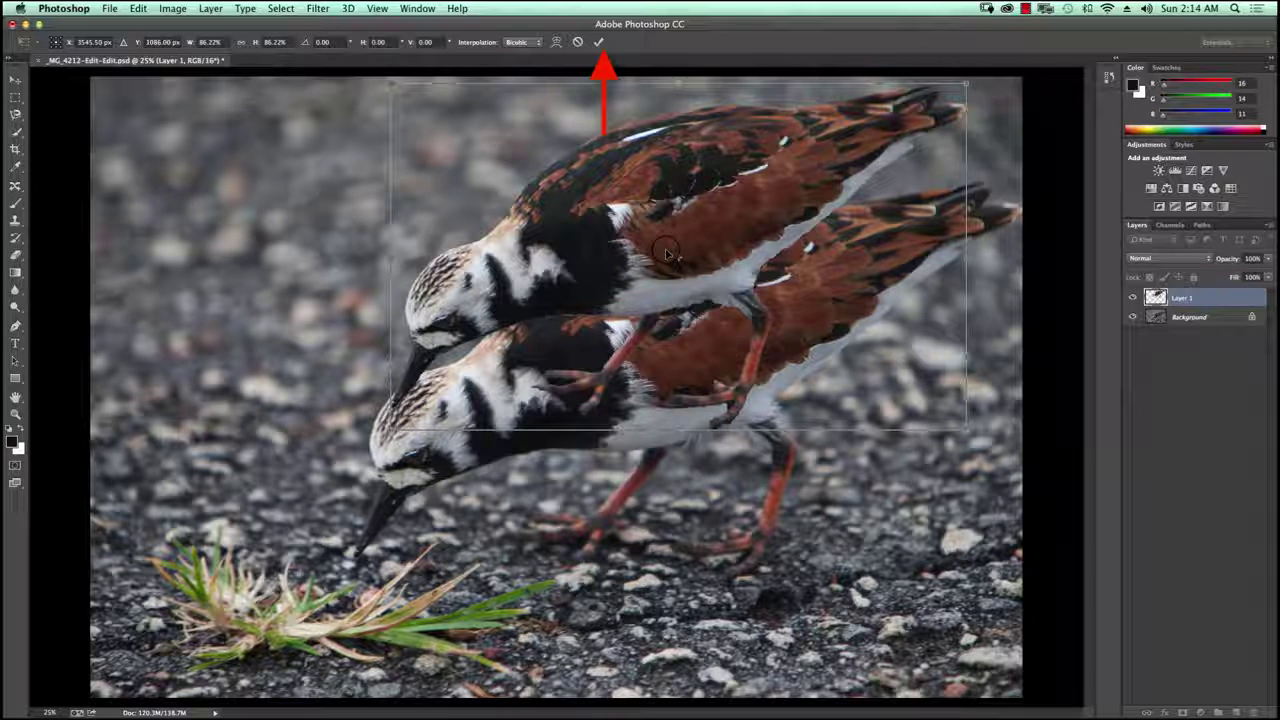
- Commit the 86.22% scale transform on the Layer 1 bird copy
{"action": "left_click", "coordinate": [599, 42]}
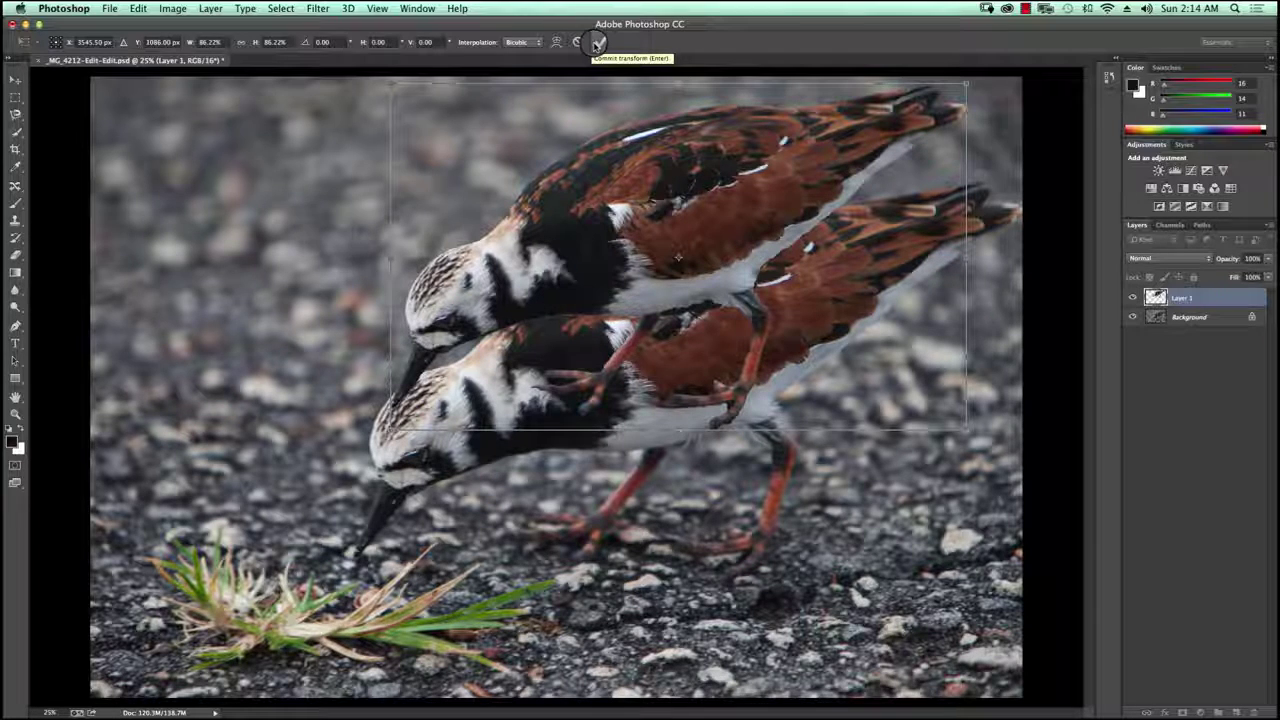
{"action": "left_click", "coordinate": [599, 42]}
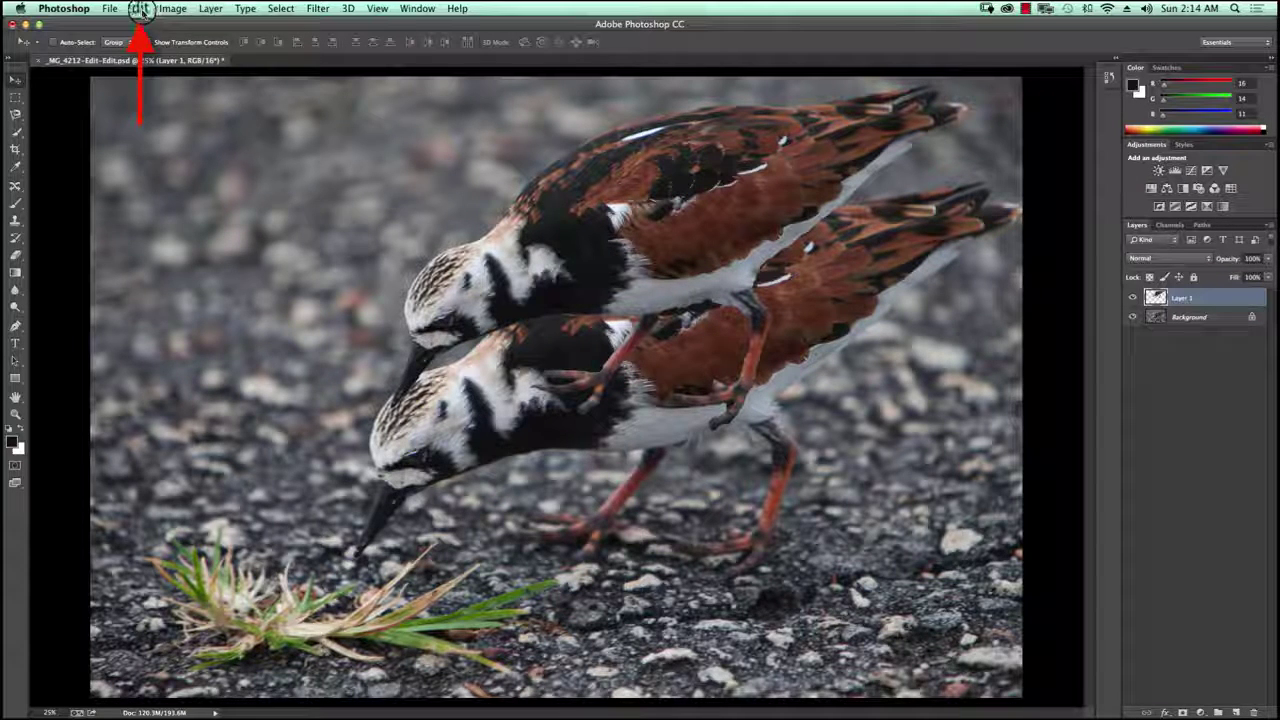
{"action": "left_click", "coordinate": [138, 9]}
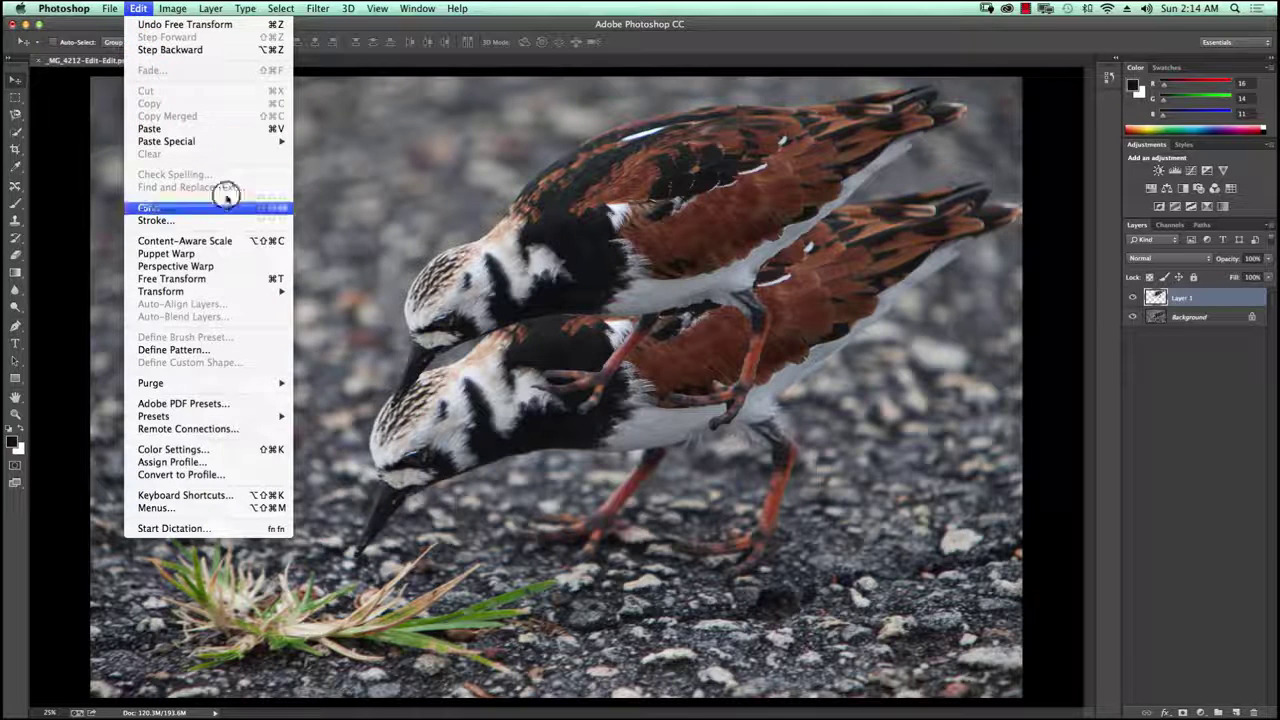
- Rotate the Layer 1 bird copy about 10° so its head lifts, and commit it
{"action": "mouse_move", "coordinate": [271, 291]}
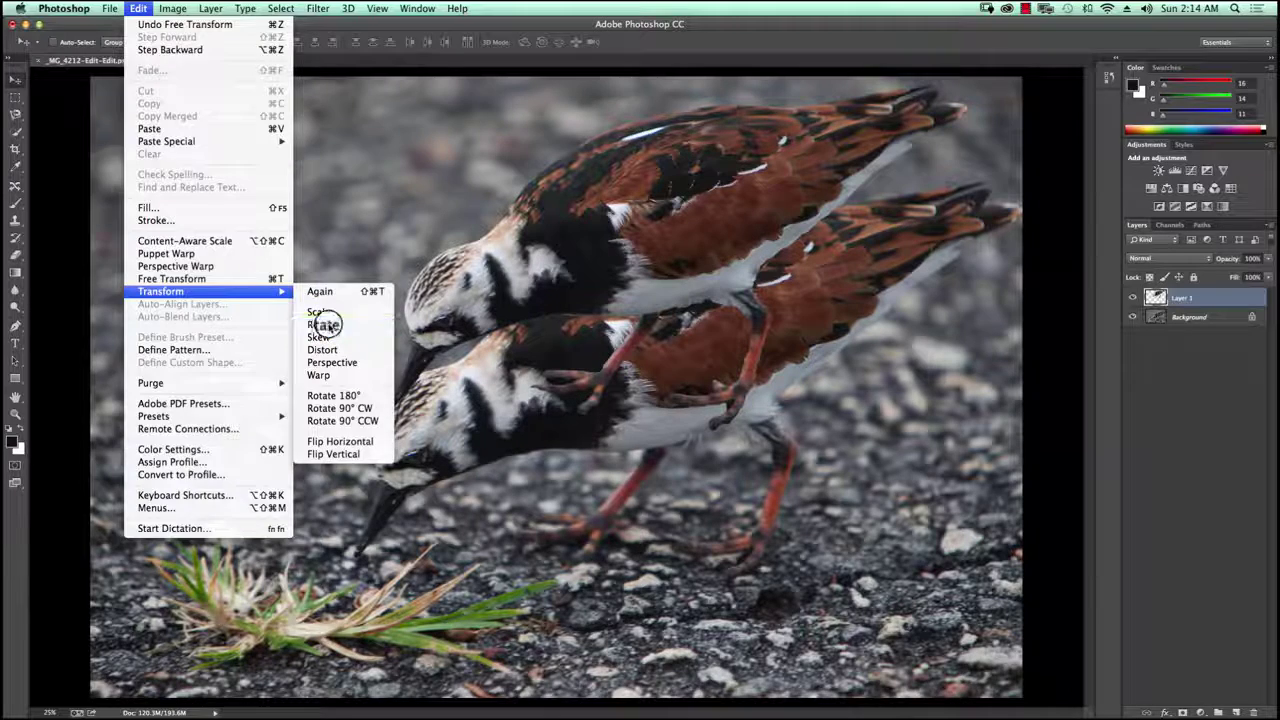
{"action": "left_click", "coordinate": [319, 312]}
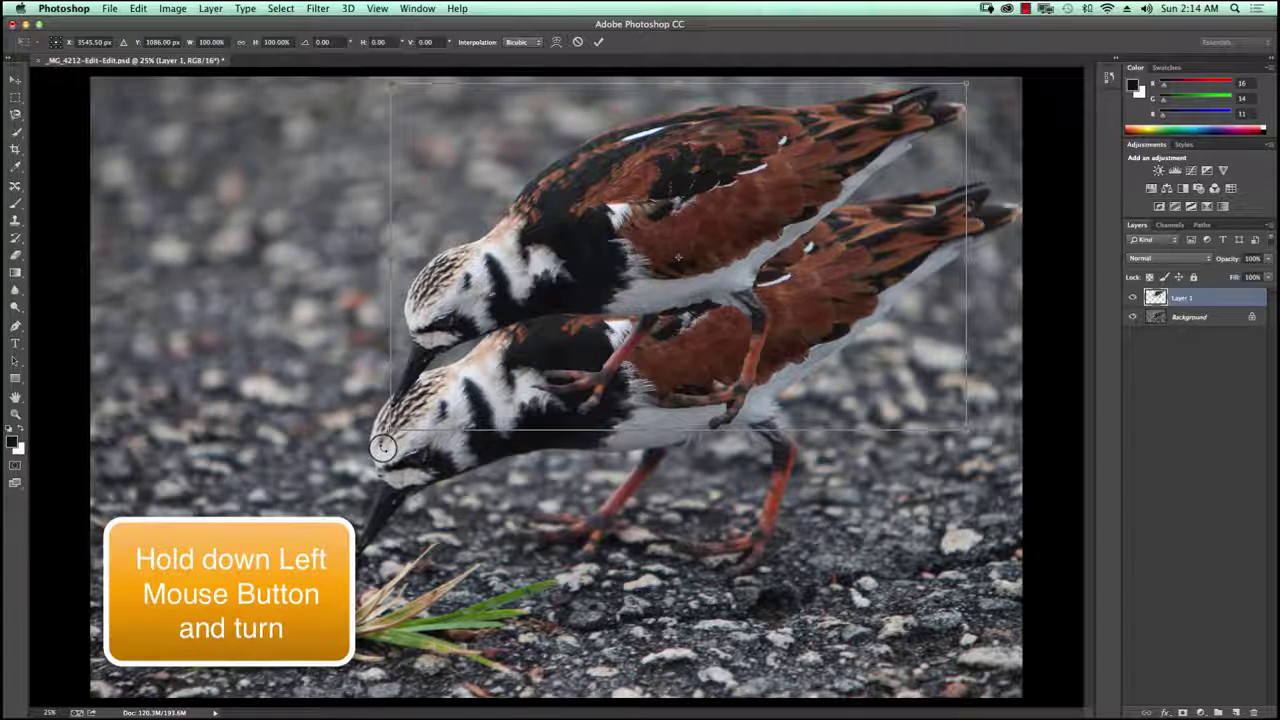
{"action": "left_click_drag", "start_coordinate": [383, 446], "coordinate": [334, 394]}
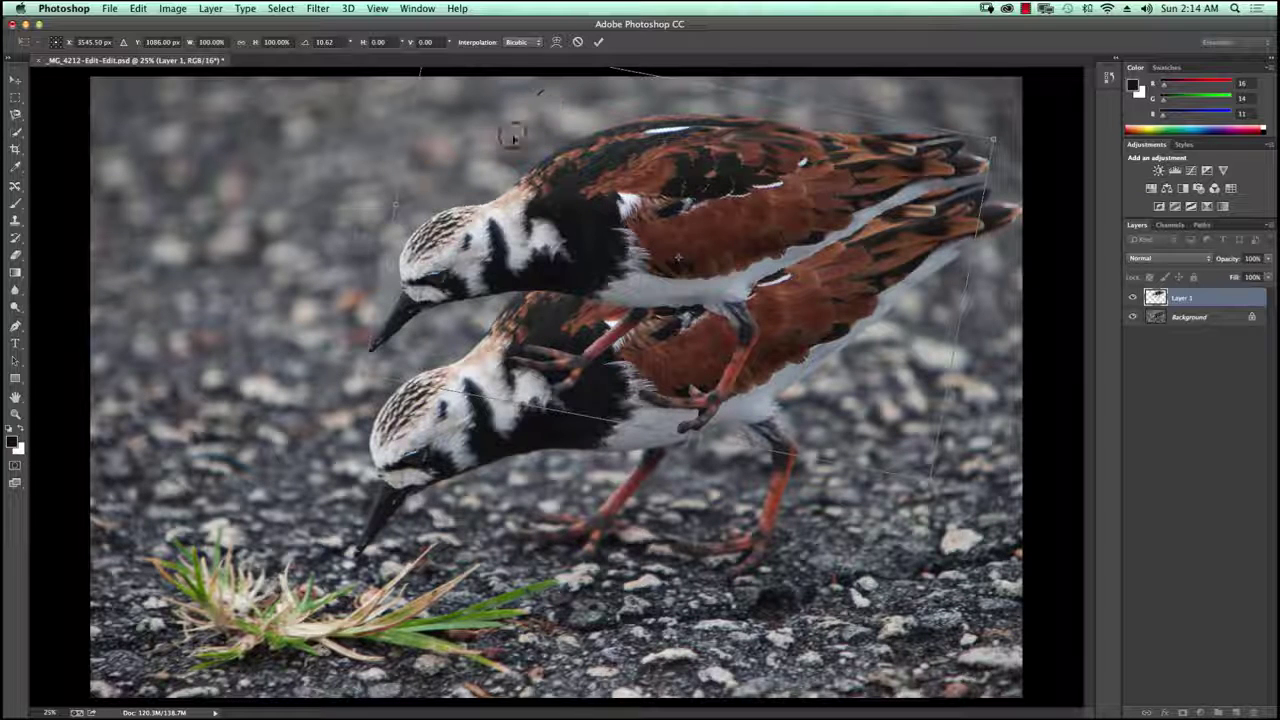
{"action": "left_click", "coordinate": [600, 41]}
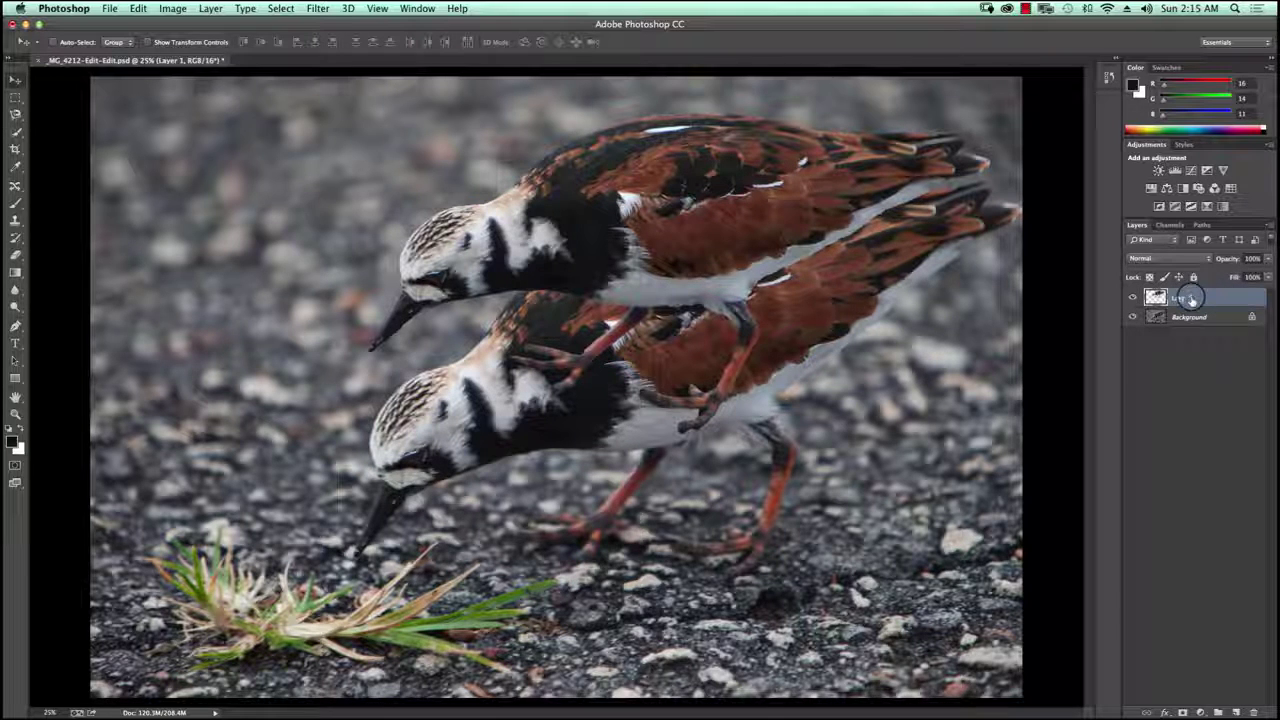
{"action": "left_click", "coordinate": [1132, 318]}
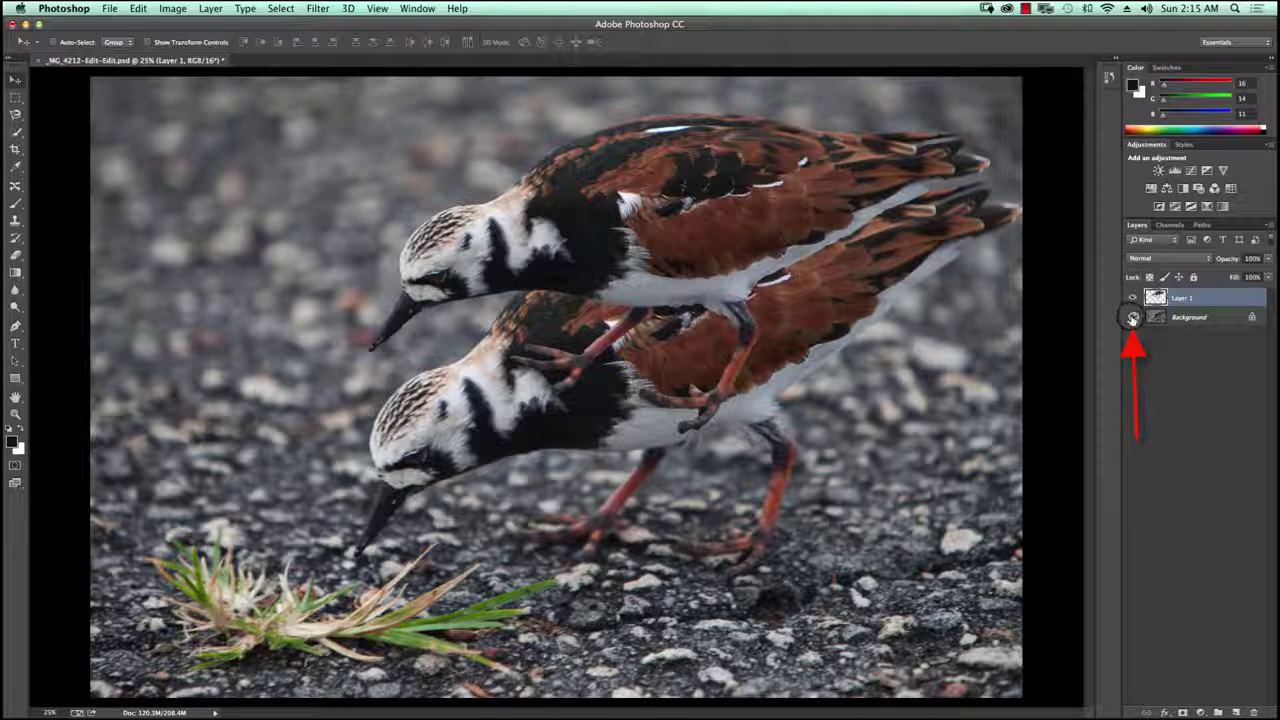
{"action": "left_click", "coordinate": [1132, 318]}
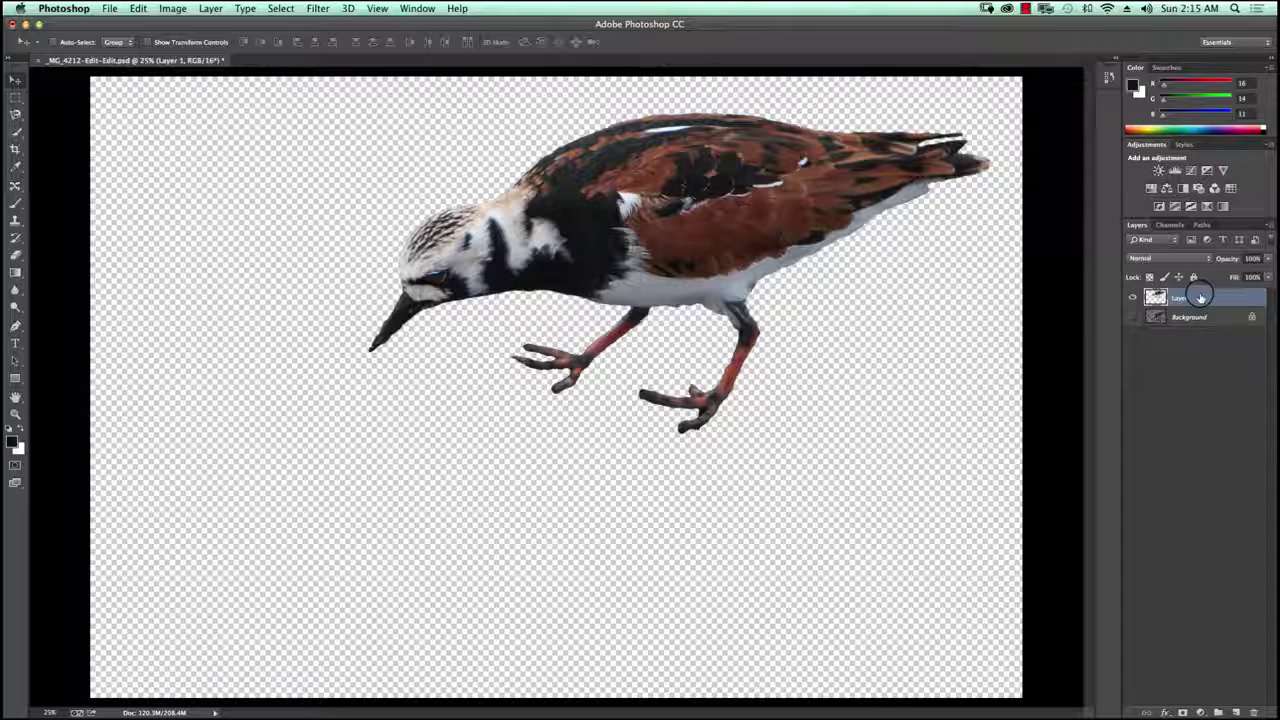
{"action": "left_click", "coordinate": [1133, 317]}
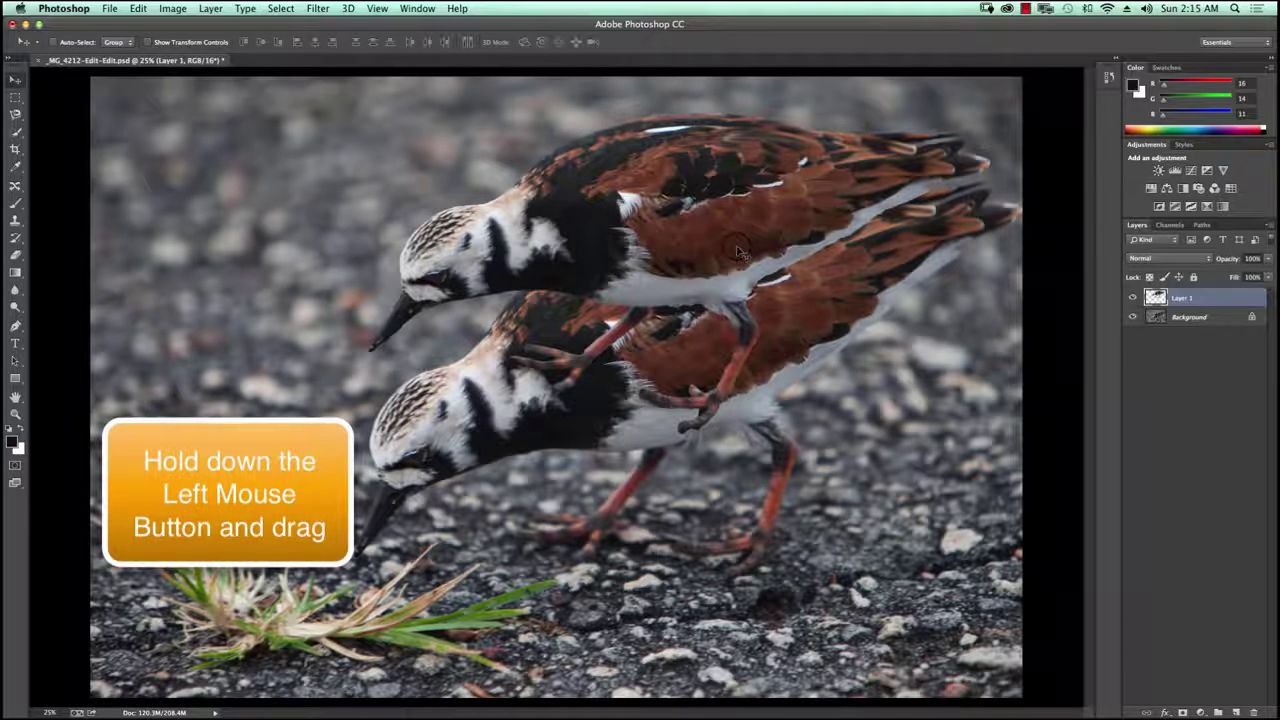
- Nudge the upper bird up and left so it rests just above the original bird
{"action": "left_click_drag", "start_coordinate": [740, 252], "coordinate": [707, 200]}
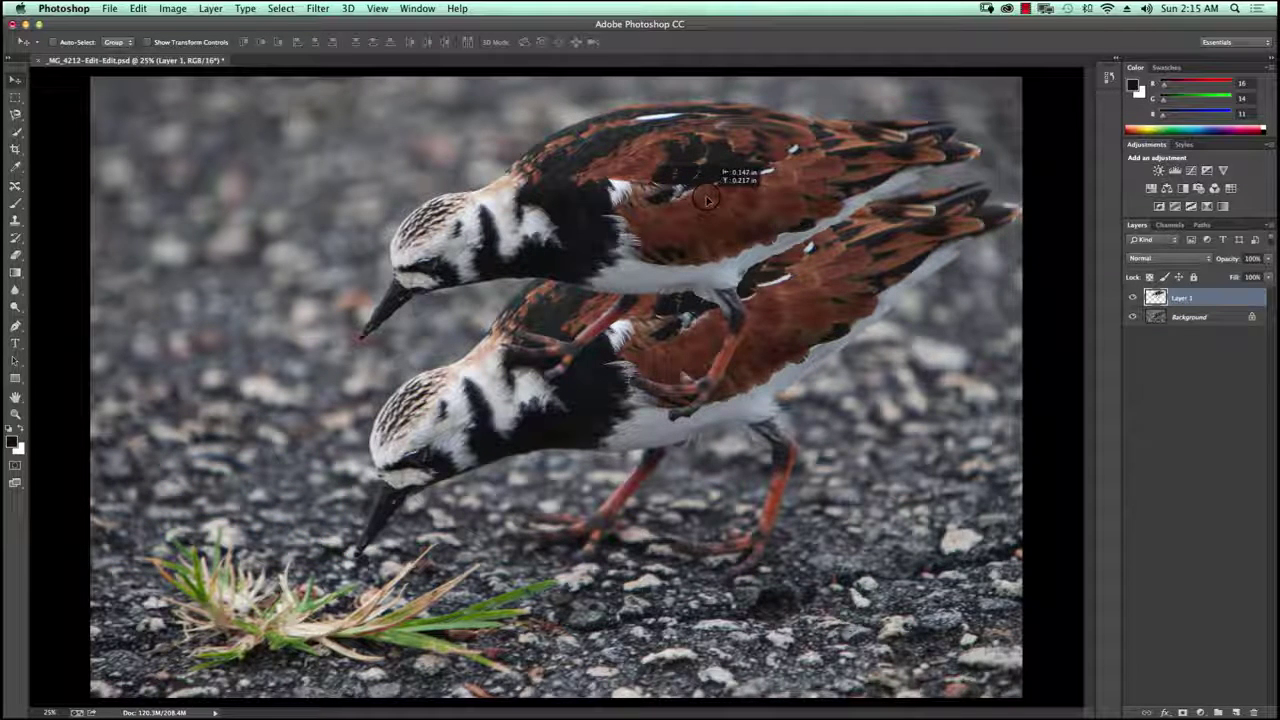
{"action": "left_click_drag", "start_coordinate": [707, 200], "coordinate": [702, 197]}
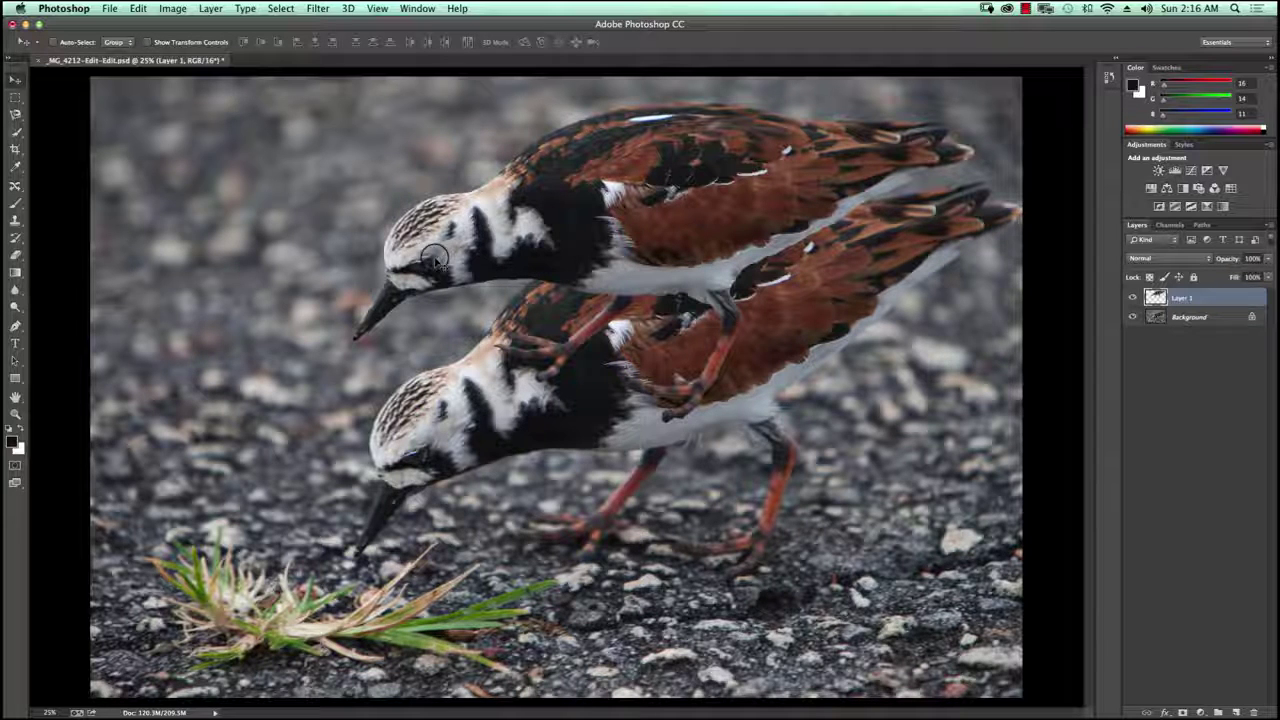
{"action": "left_click", "coordinate": [481, 231]}
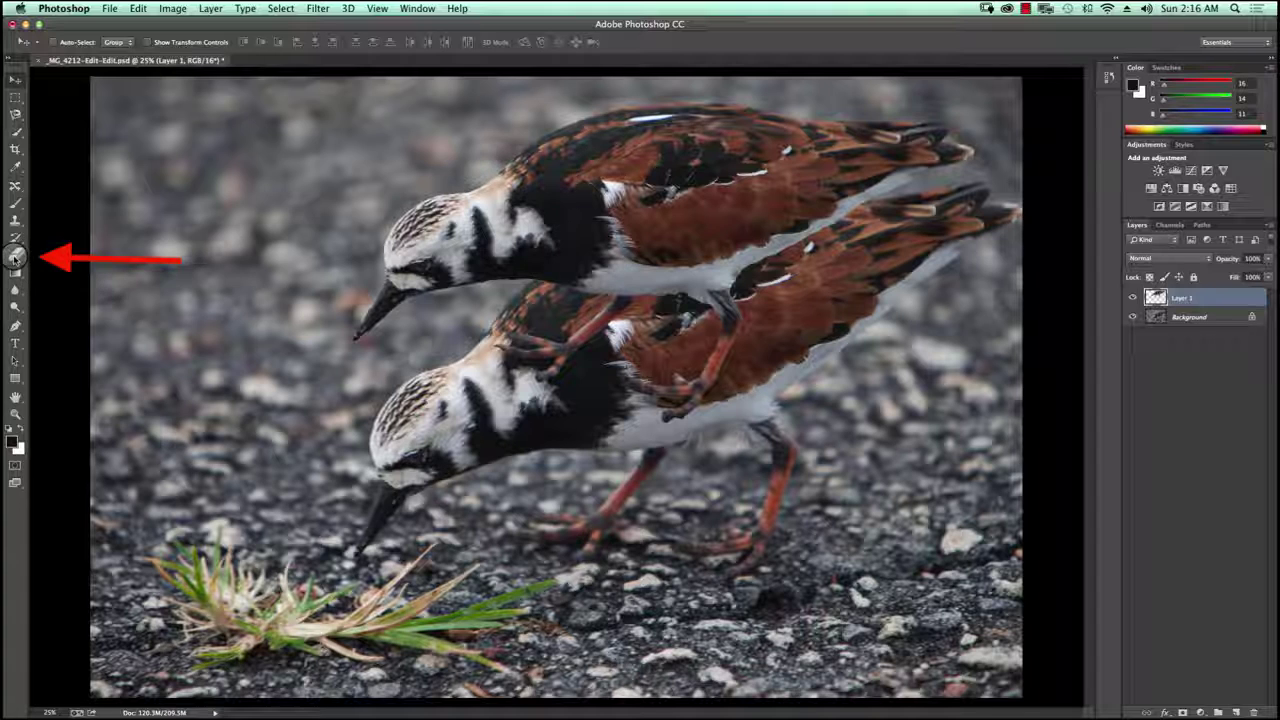
- Select the Eraser and set its brush size to 200 px with the bracket keys
{"action": "left_click", "coordinate": [17, 257]}
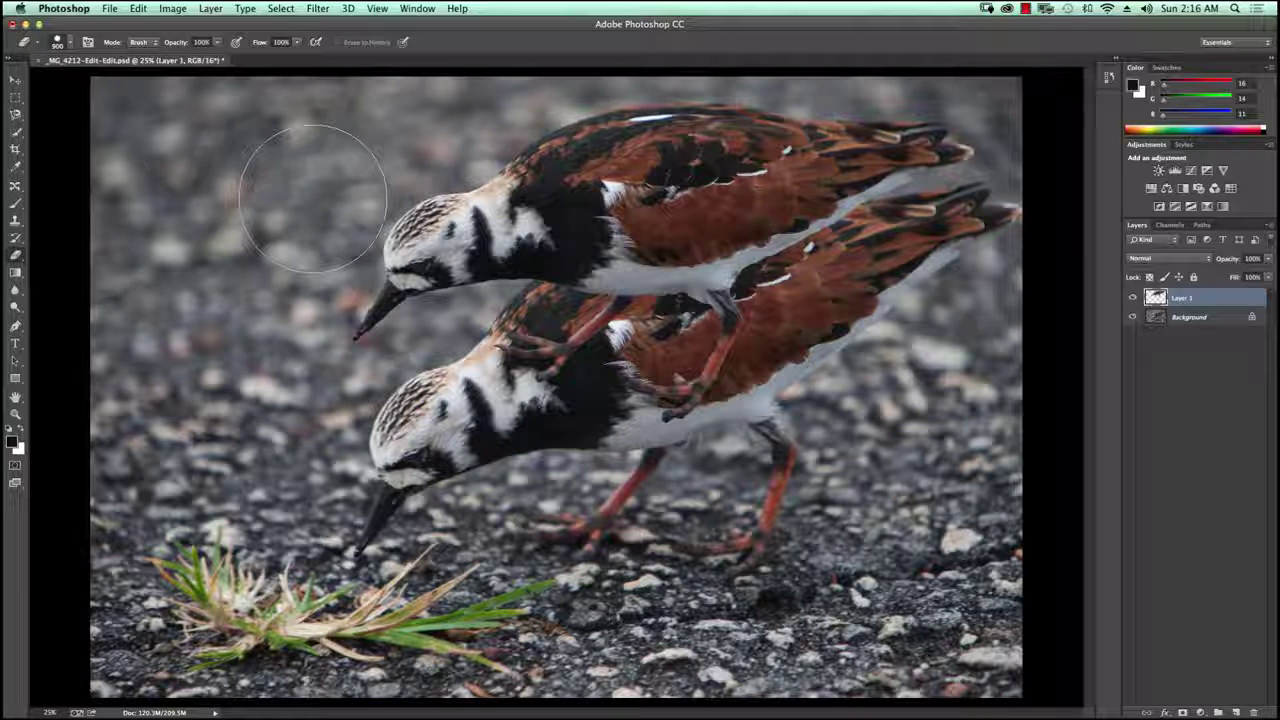
{"action": "key", "text": "bracketleft"}
{"action": "key", "text": "bracketleft"}
{"action": "key", "text": "bracketleft"}
{"action": "key", "text": "bracketleft"}
{"action": "key", "text": "bracketleft"}
{"action": "key", "text": "bracketleft"}
{"action": "key", "text": "bracketleft"}
{"action": "key", "text": "bracketleft"}
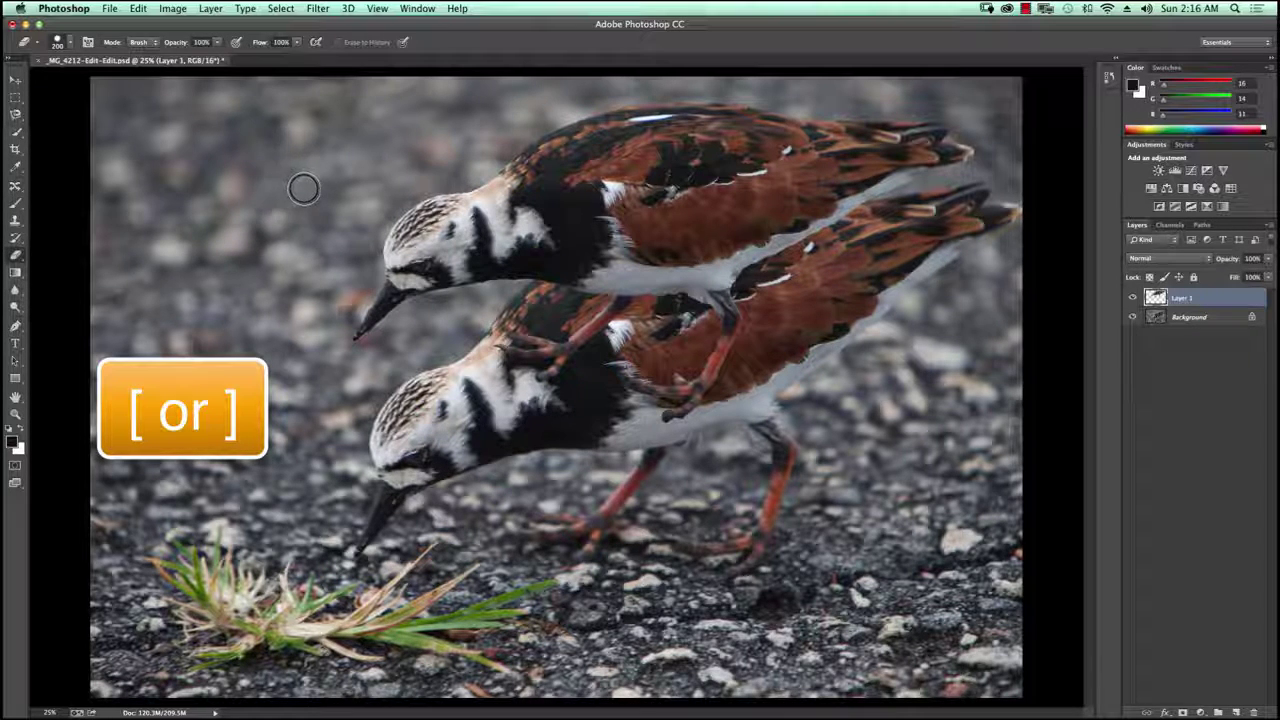
{"action": "key", "text": "bracketright"}
{"action": "key", "text": "bracketright"}
{"action": "key", "text": "bracketright"}
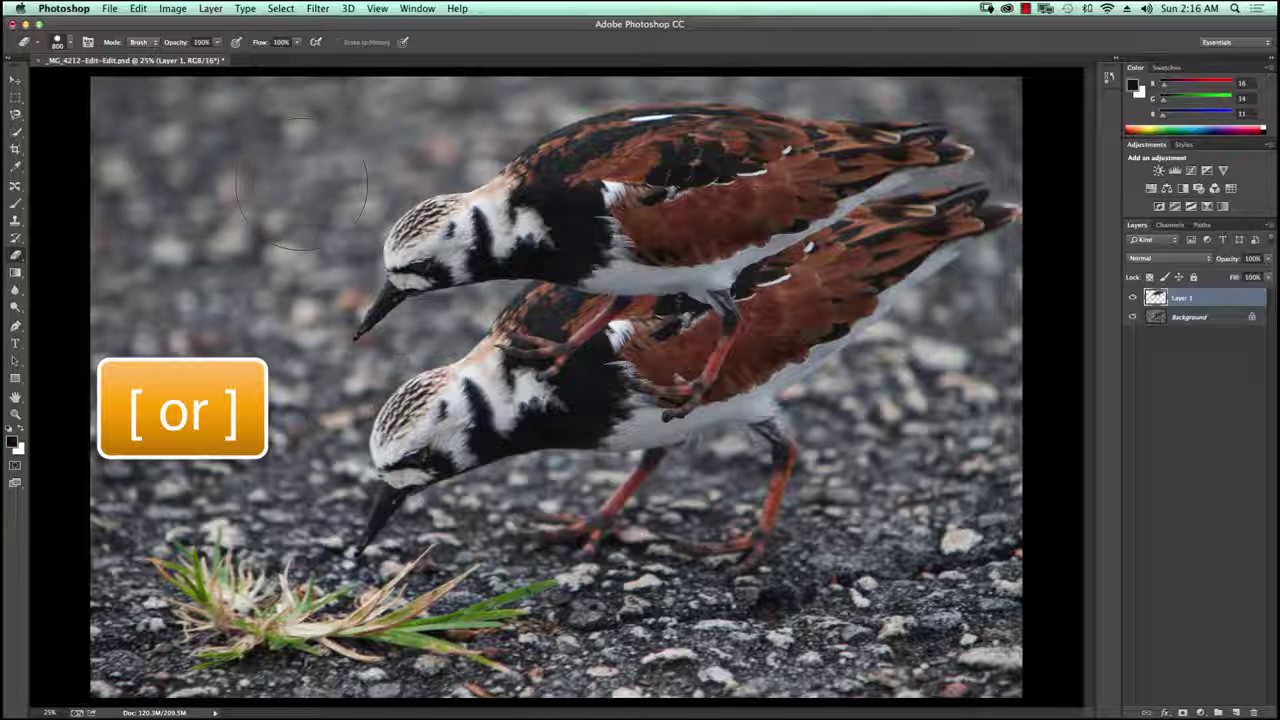
{"action": "key", "text": "bracketleft"}
{"action": "key", "text": "bracketleft"}
{"action": "key", "text": "bracketleft"}
{"action": "key", "text": "bracketleft"}
{"action": "key", "text": "bracketleft"}
{"action": "key", "text": "bracketleft"}
{"action": "key", "text": "bracketleft"}
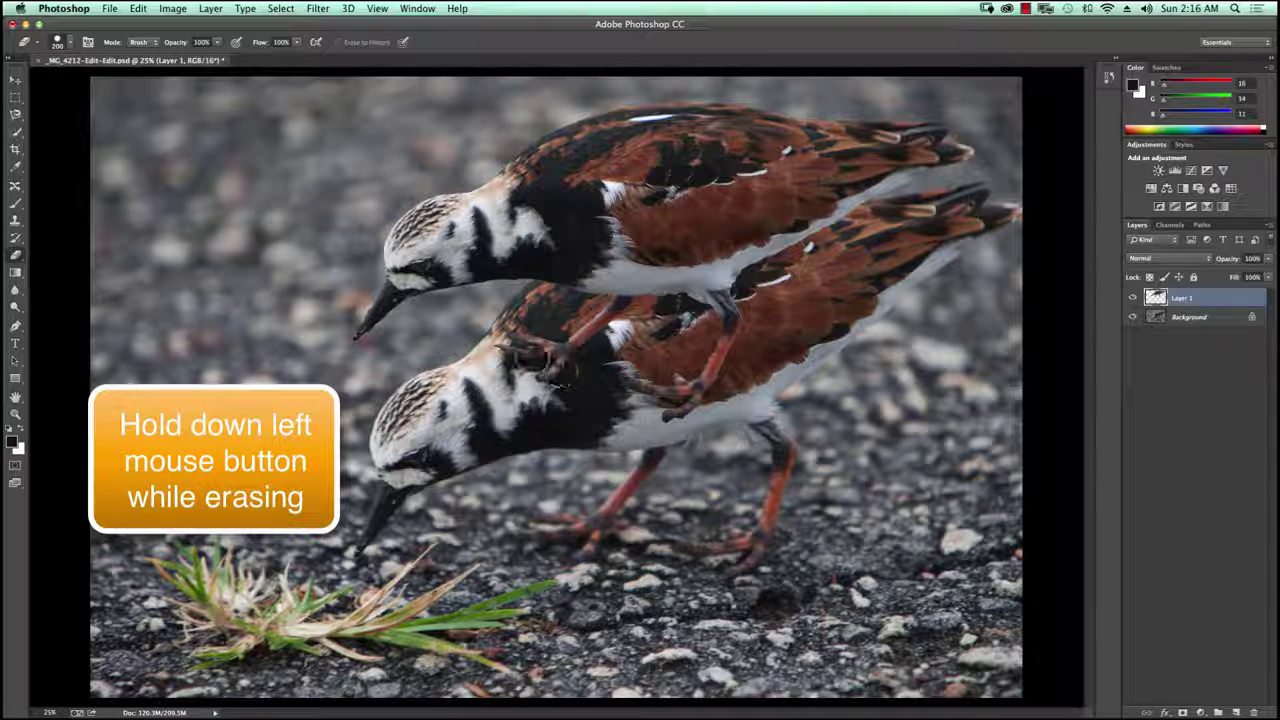
- On Layer 1, erase the copy's legs and overlaps on the lower bird, then clean its back and head edges
{"action": "mouse_move", "coordinate": [525, 342]}
{"action": "left_mouse_down"}
{"action": "mouse_move", "coordinate": [506, 342]}
{"action": "mouse_move", "coordinate": [538, 352]}
{"action": "mouse_move", "coordinate": [619, 313]}
{"action": "left_mouse_up"}
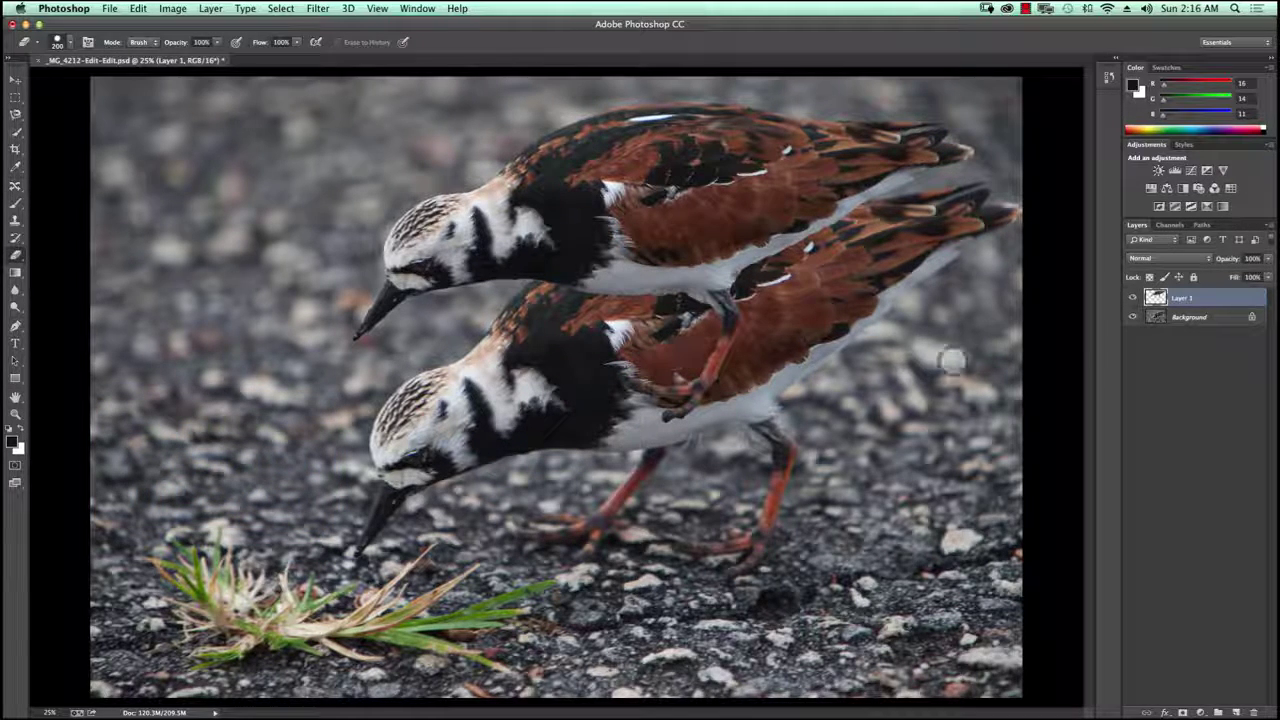
{"action": "left_click", "coordinate": [1133, 317]}
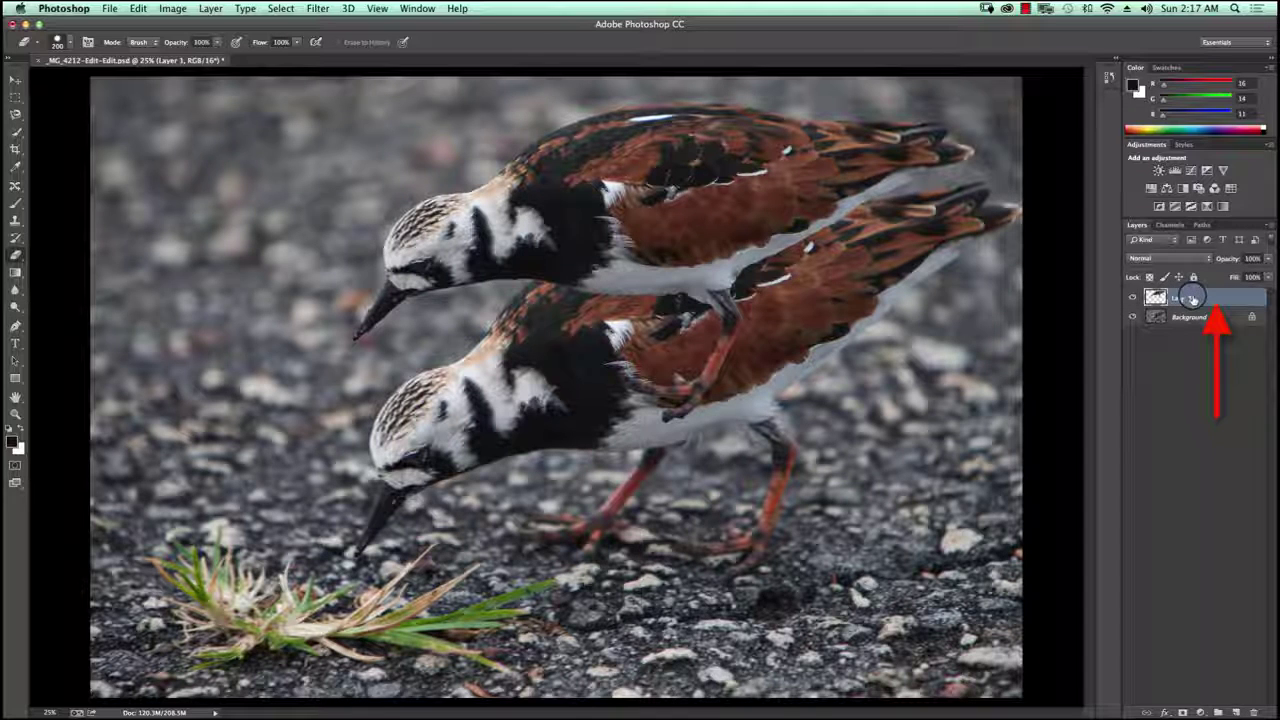
{"action": "mouse_move", "coordinate": [628, 322]}
{"action": "left_mouse_down"}
{"action": "mouse_move", "coordinate": [675, 324]}
{"action": "mouse_move", "coordinate": [636, 382]}
{"action": "mouse_move", "coordinate": [689, 404]}
{"action": "mouse_move", "coordinate": [652, 399]}
{"action": "mouse_move", "coordinate": [700, 383]}
{"action": "mouse_move", "coordinate": [740, 328]}
{"action": "mouse_move", "coordinate": [733, 312]}
{"action": "mouse_move", "coordinate": [685, 310]}
{"action": "mouse_move", "coordinate": [729, 303]}
{"action": "mouse_move", "coordinate": [743, 355]}
{"action": "mouse_move", "coordinate": [656, 393]}
{"action": "left_mouse_up"}
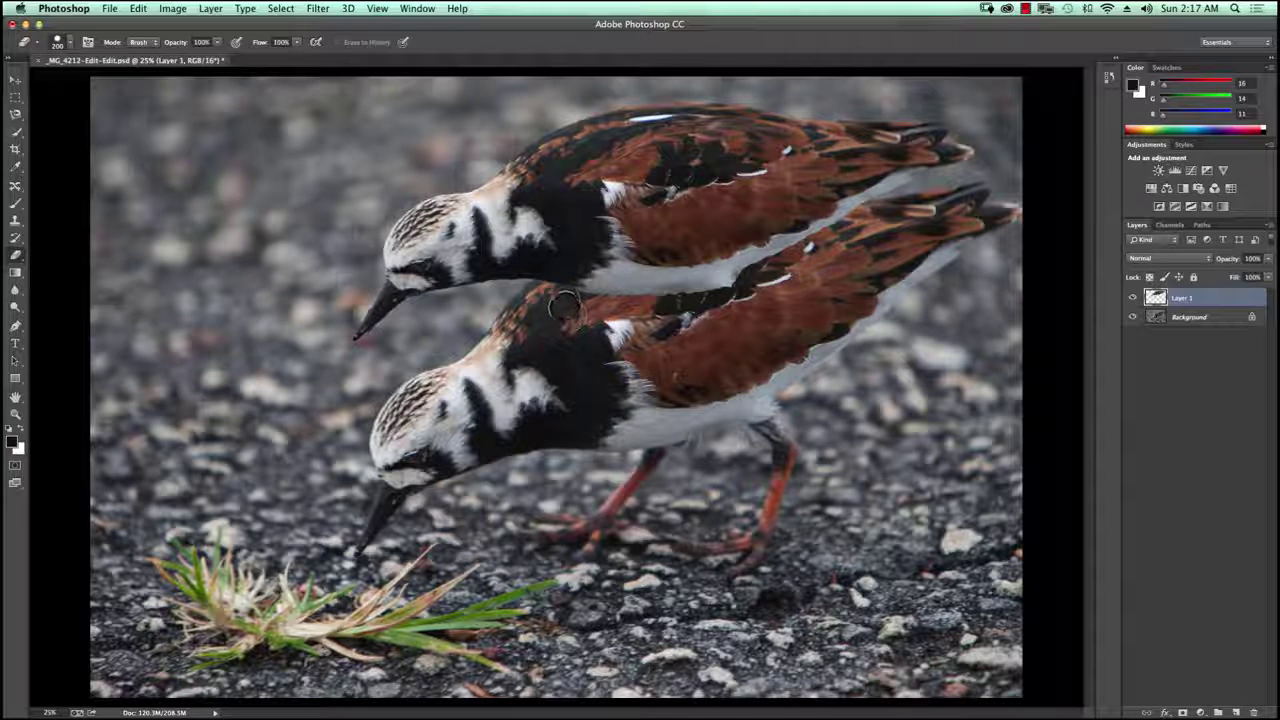
{"action": "mouse_move", "coordinate": [557, 302]}
{"action": "left_mouse_down"}
{"action": "mouse_move", "coordinate": [519, 332]}
{"action": "mouse_move", "coordinate": [562, 289]}
{"action": "mouse_move", "coordinate": [692, 240]}
{"action": "mouse_move", "coordinate": [851, 204]}
{"action": "mouse_move", "coordinate": [887, 218]}
{"action": "left_mouse_up"}
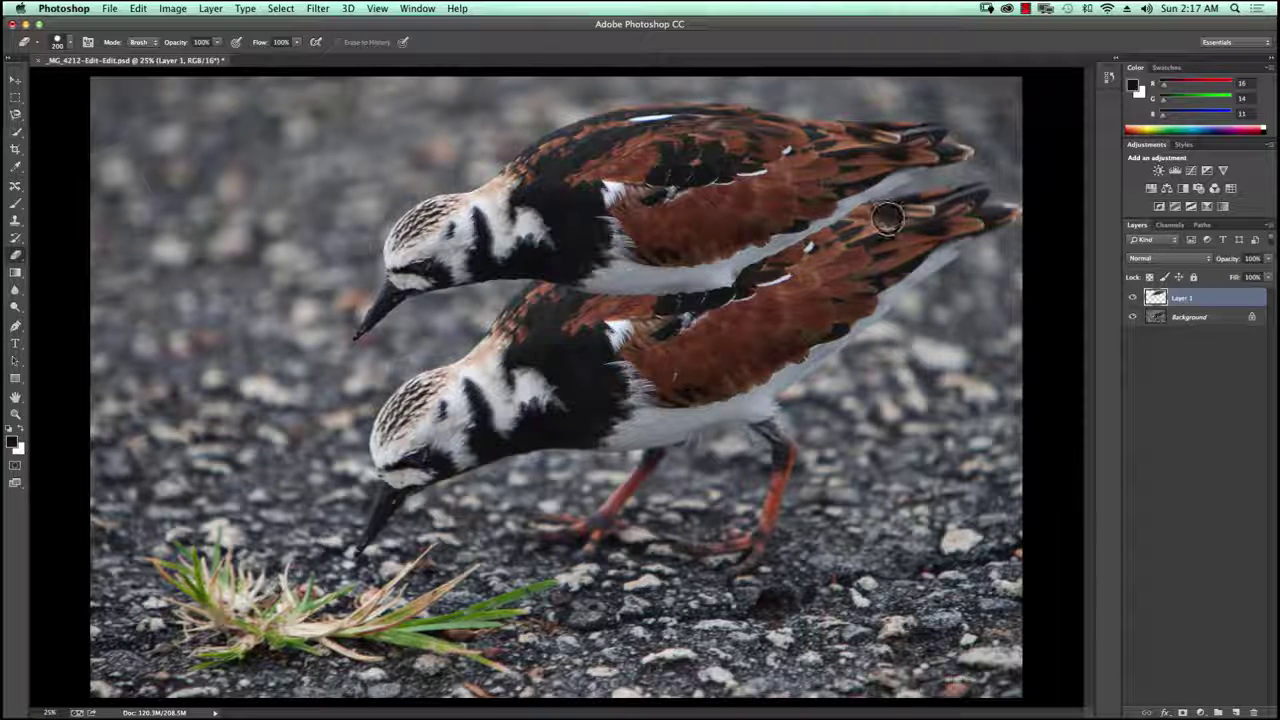
{"action": "mouse_move", "coordinate": [700, 162]}
{"action": "left_mouse_down"}
{"action": "mouse_move", "coordinate": [677, 143]}
{"action": "mouse_move", "coordinate": [693, 150]}
{"action": "left_mouse_up"}
{"action": "mouse_move", "coordinate": [700, 265]}
{"action": "left_mouse_down"}
{"action": "mouse_move", "coordinate": [828, 249]}
{"action": "mouse_move", "coordinate": [880, 216]}
{"action": "mouse_move", "coordinate": [701, 237]}
{"action": "mouse_move", "coordinate": [603, 270]}
{"action": "mouse_move", "coordinate": [579, 325]}
{"action": "mouse_move", "coordinate": [662, 268]}
{"action": "mouse_move", "coordinate": [612, 302]}
{"action": "mouse_move", "coordinate": [701, 264]}
{"action": "mouse_move", "coordinate": [634, 330]}
{"action": "mouse_move", "coordinate": [695, 278]}
{"action": "mouse_move", "coordinate": [688, 315]}
{"action": "mouse_move", "coordinate": [772, 250]}
{"action": "mouse_move", "coordinate": [814, 258]}
{"action": "mouse_move", "coordinate": [720, 375]}
{"action": "mouse_move", "coordinate": [685, 325]}
{"action": "mouse_move", "coordinate": [673, 392]}
{"action": "mouse_move", "coordinate": [688, 300]}
{"action": "mouse_move", "coordinate": [611, 320]}
{"action": "mouse_move", "coordinate": [567, 293]}
{"action": "mouse_move", "coordinate": [591, 277]}
{"action": "mouse_move", "coordinate": [540, 304]}
{"action": "mouse_move", "coordinate": [631, 243]}
{"action": "mouse_move", "coordinate": [895, 220]}
{"action": "mouse_move", "coordinate": [760, 232]}
{"action": "mouse_move", "coordinate": [572, 321]}
{"action": "mouse_move", "coordinate": [543, 290]}
{"action": "mouse_move", "coordinate": [702, 245]}
{"action": "mouse_move", "coordinate": [668, 242]}
{"action": "mouse_move", "coordinate": [868, 232]}
{"action": "left_mouse_up"}
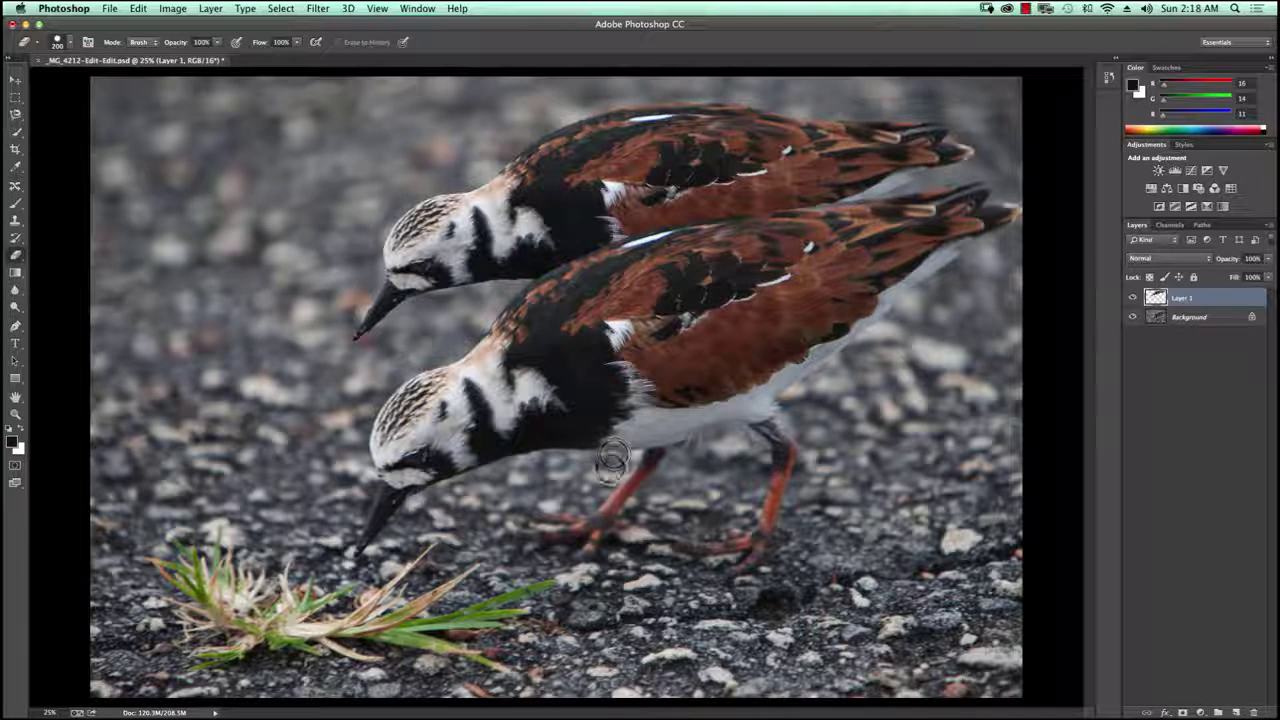
{"action": "mouse_move", "coordinate": [590, 373]}
{"action": "left_mouse_down"}
{"action": "mouse_move", "coordinate": [585, 313]}
{"action": "mouse_move", "coordinate": [557, 307]}
{"action": "mouse_move", "coordinate": [570, 286]}
{"action": "mouse_move", "coordinate": [558, 304]}
{"action": "mouse_move", "coordinate": [598, 326]}
{"action": "mouse_move", "coordinate": [604, 294]}
{"action": "mouse_move", "coordinate": [597, 340]}
{"action": "mouse_move", "coordinate": [618, 290]}
{"action": "left_mouse_up"}
{"action": "mouse_move", "coordinate": [640, 188]}
{"action": "left_mouse_down"}
{"action": "mouse_move", "coordinate": [588, 180]}
{"action": "mouse_move", "coordinate": [392, 262]}
{"action": "mouse_move", "coordinate": [382, 208]}
{"action": "mouse_move", "coordinate": [371, 262]}
{"action": "mouse_move", "coordinate": [396, 258]}
{"action": "mouse_move", "coordinate": [406, 201]}
{"action": "mouse_move", "coordinate": [409, 250]}
{"action": "mouse_move", "coordinate": [404, 227]}
{"action": "mouse_move", "coordinate": [433, 207]}
{"action": "mouse_move", "coordinate": [543, 207]}
{"action": "mouse_move", "coordinate": [560, 224]}
{"action": "mouse_move", "coordinate": [549, 272]}
{"action": "mouse_move", "coordinate": [560, 211]}
{"action": "left_mouse_up"}
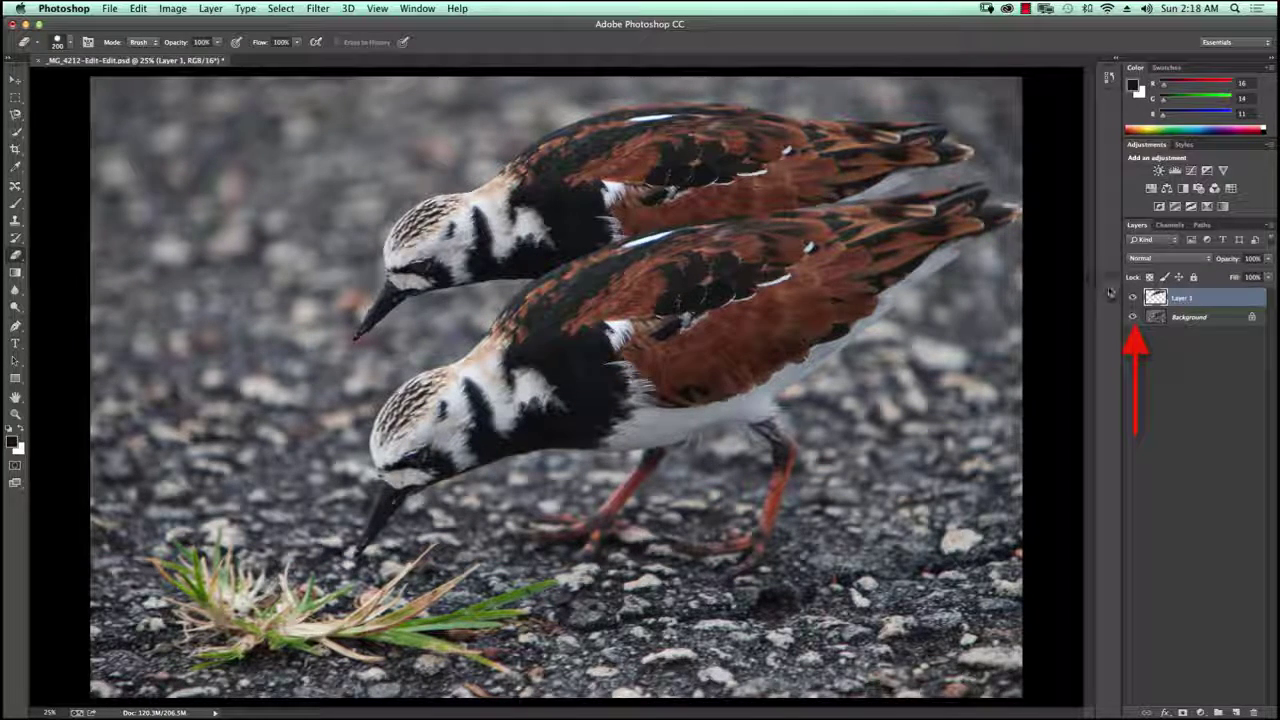
{"action": "left_click", "coordinate": [1132, 318]}
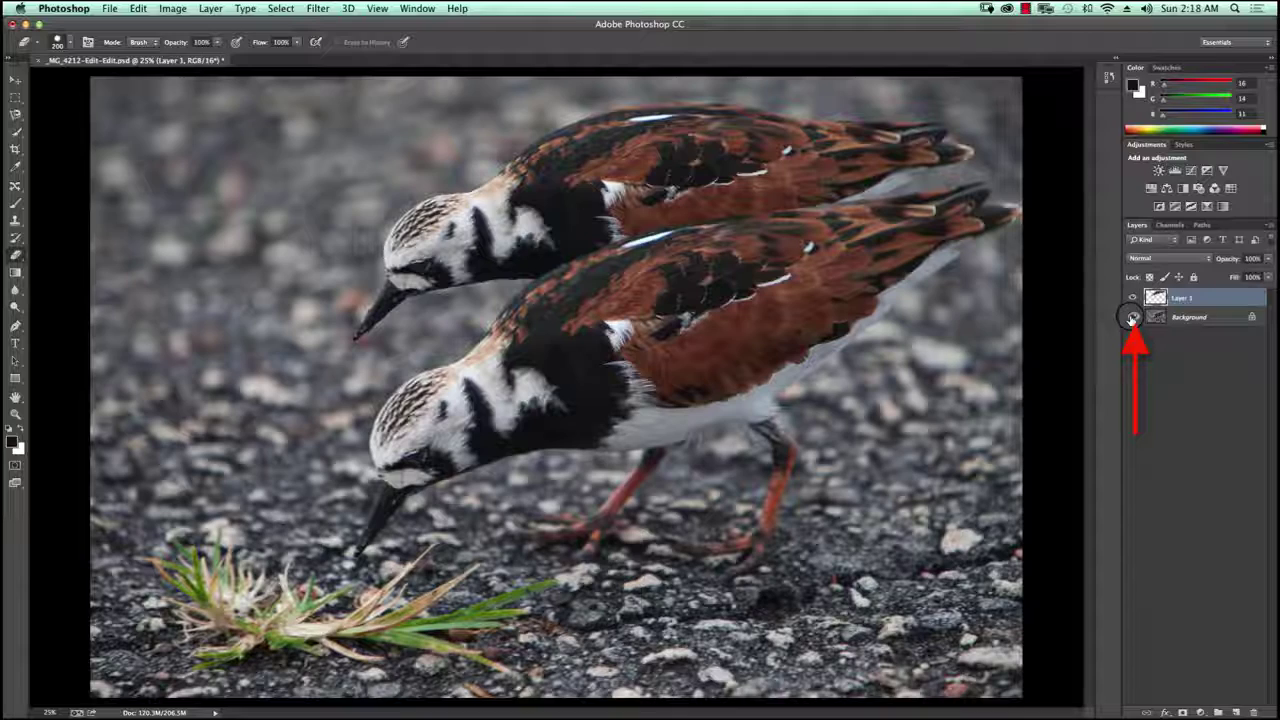
{"action": "left_click", "coordinate": [1132, 318]}
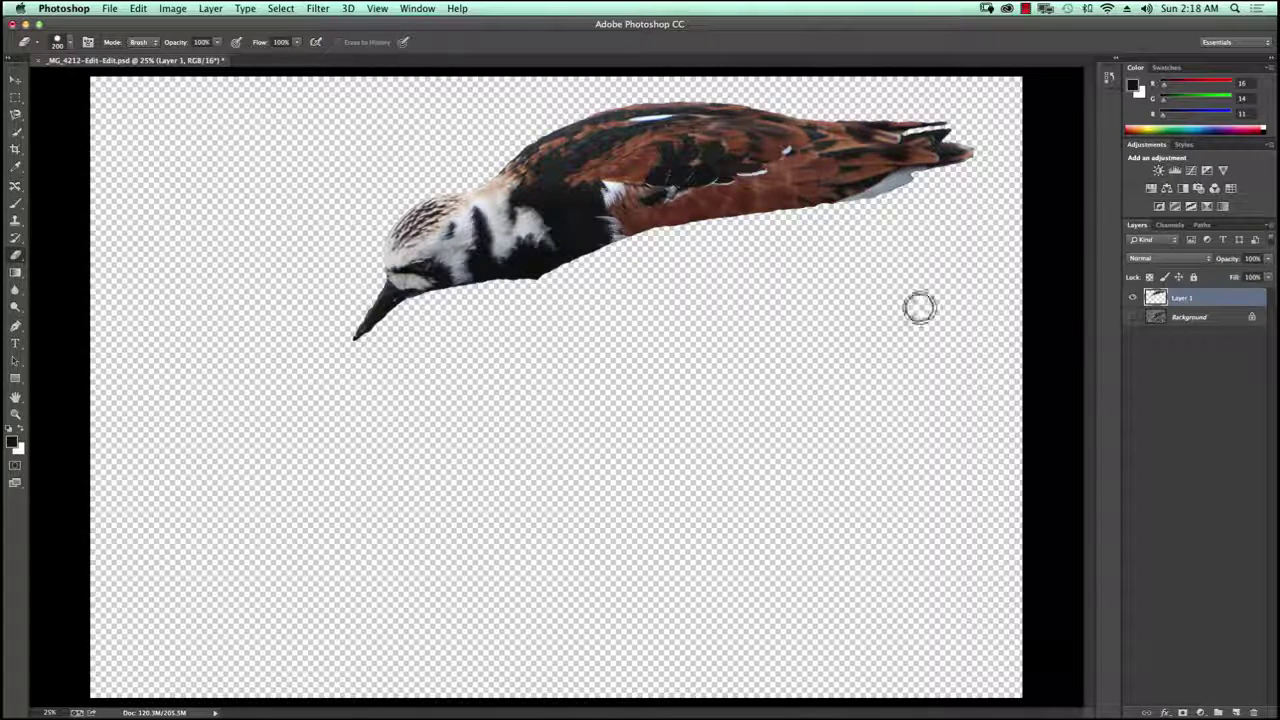
{"action": "left_click", "coordinate": [1133, 317]}
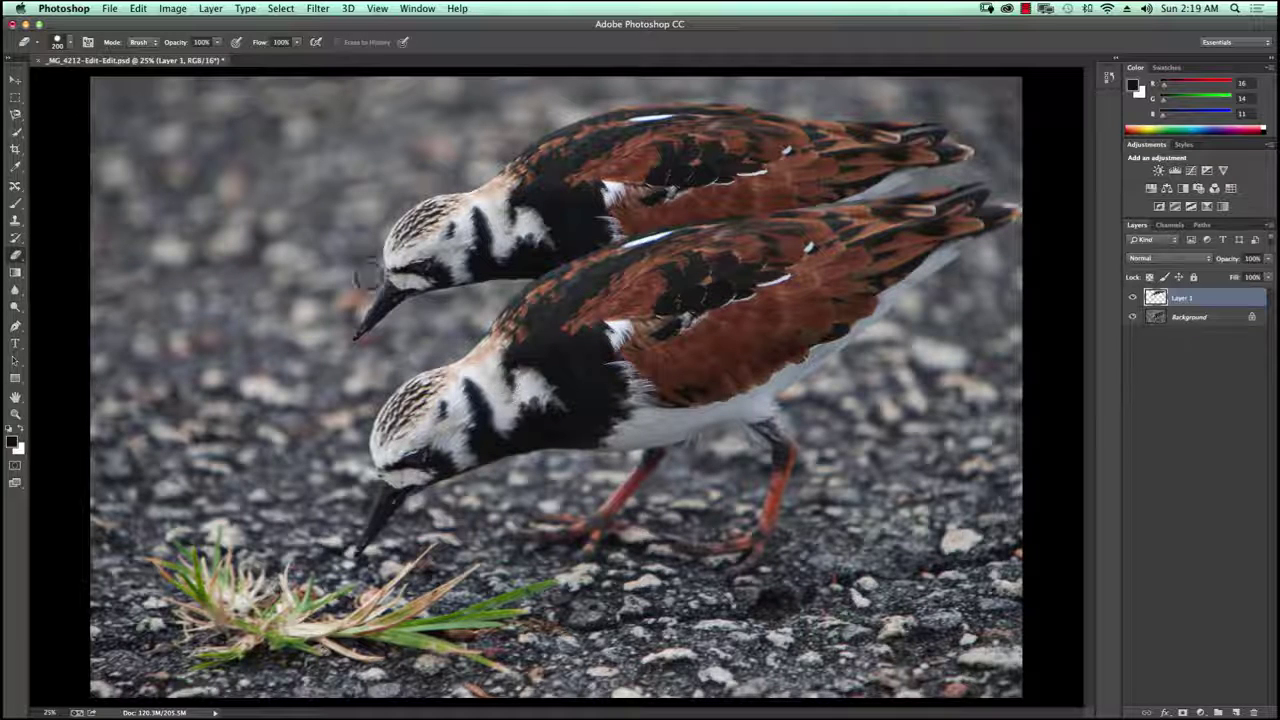
- Select the Clone Stamp tool to clone feather texture on the upper bird's layer
{"action": "left_click", "coordinate": [15, 220]}
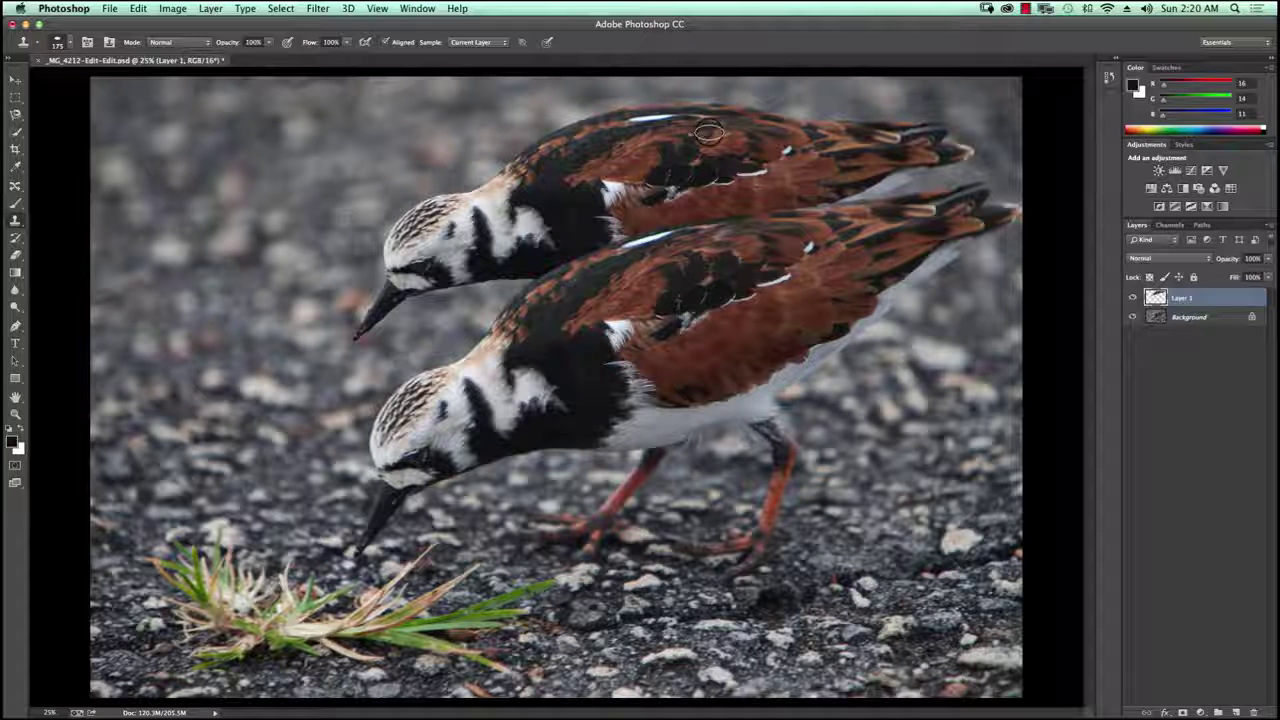
- Sample dark back feathers and stamp them over the white streak on the upper bird's back
{"action": "left_click", "coordinate": [617, 161], "text": "alt"}
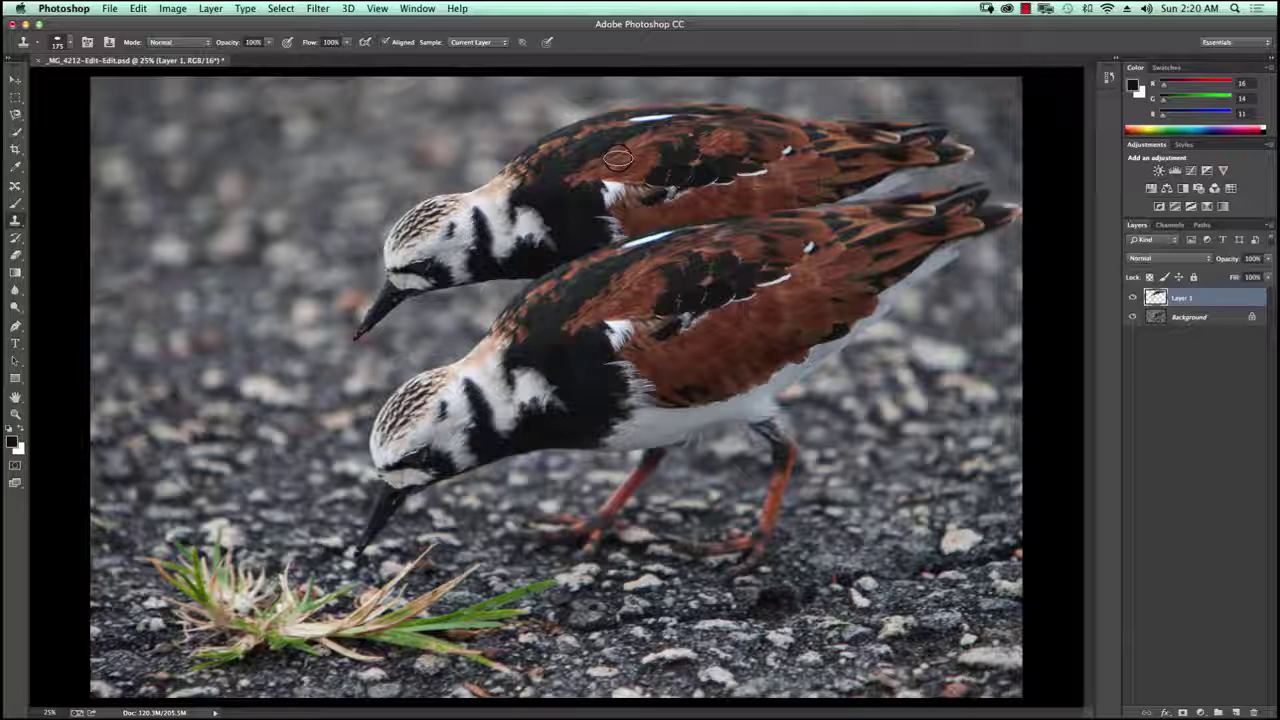
{"action": "left_click", "coordinate": [703, 133]}
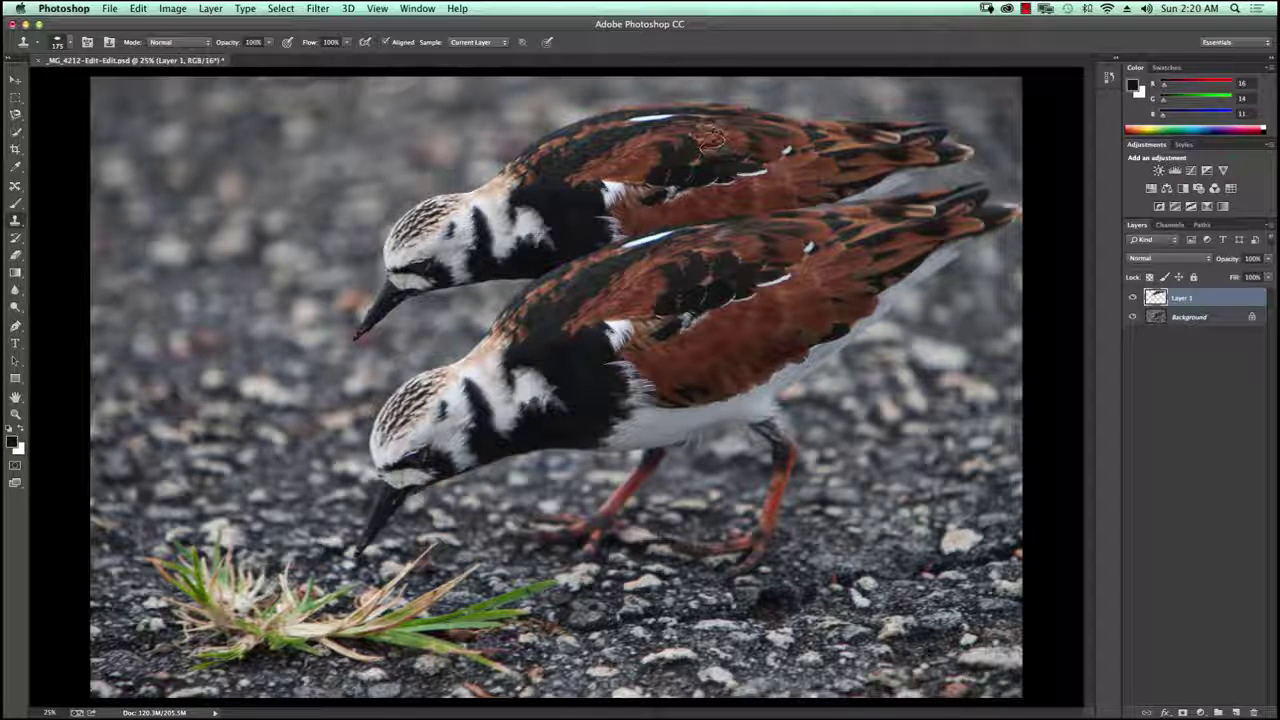
{"action": "left_click", "coordinate": [660, 135]}
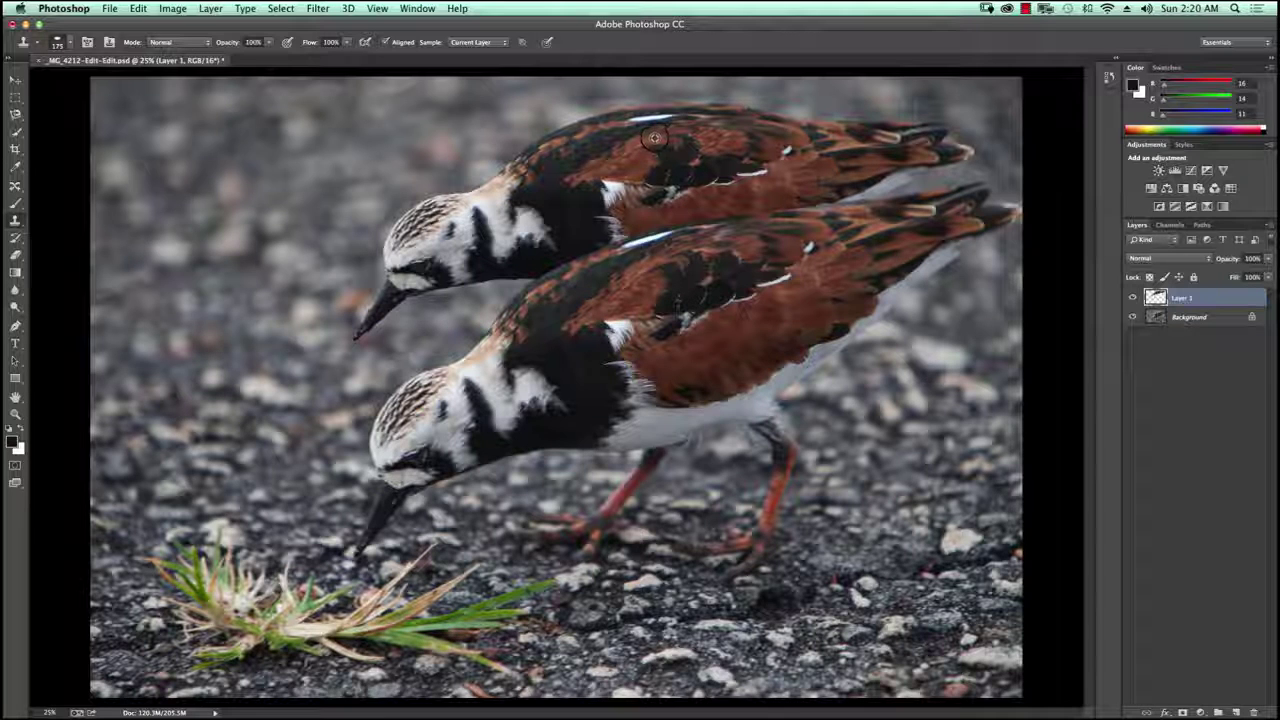
{"action": "left_click", "coordinate": [695, 128]}
{"action": "left_click", "coordinate": [697, 130]}
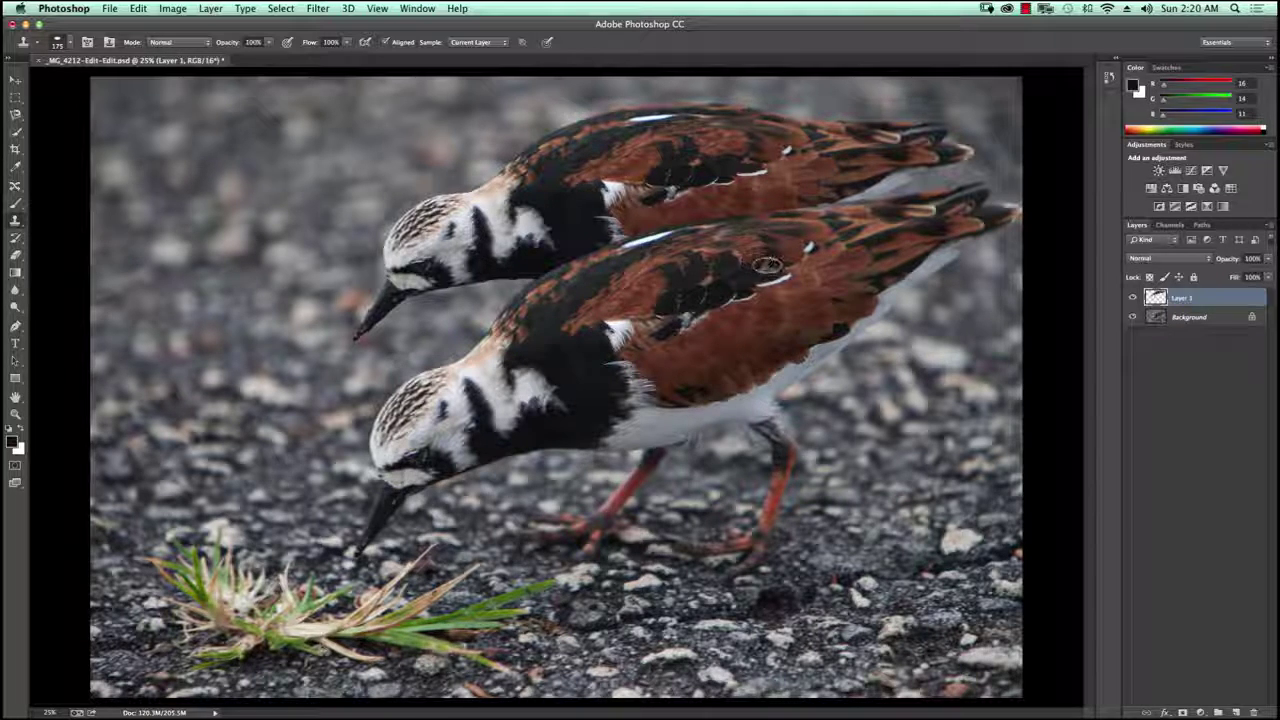
{"action": "left_click", "coordinate": [766, 140]}
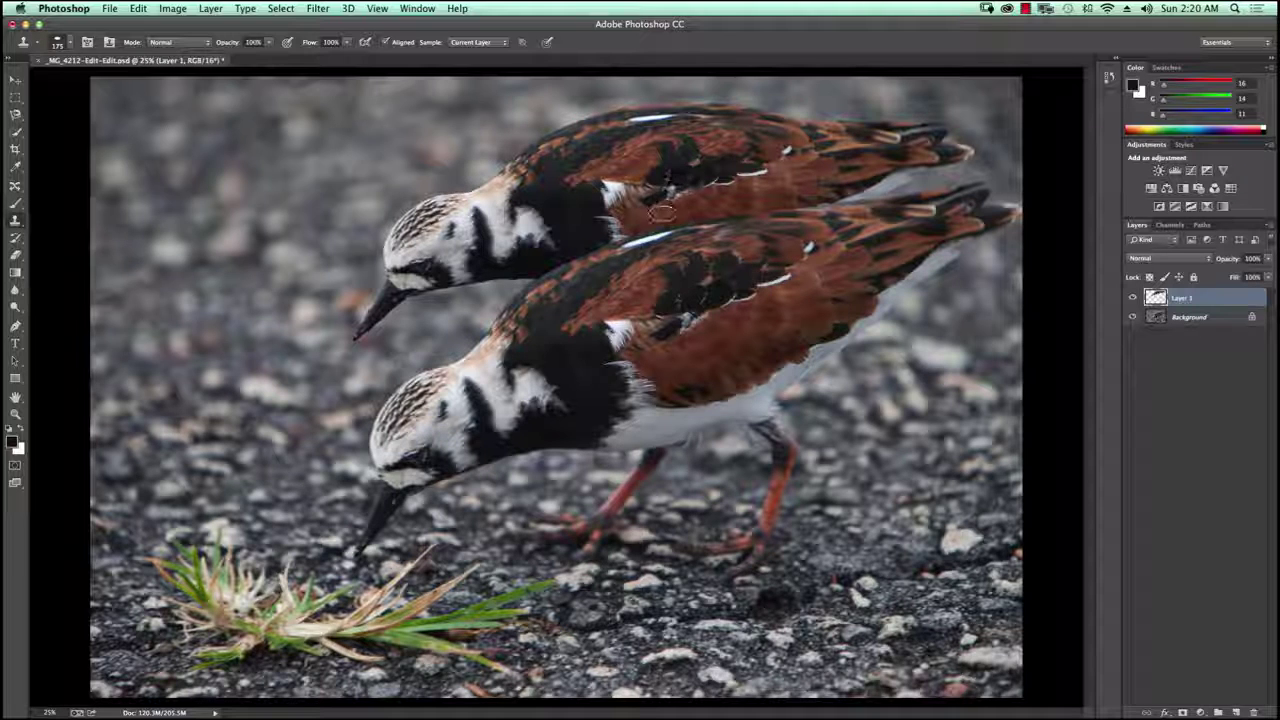
{"action": "left_click", "coordinate": [670, 183]}
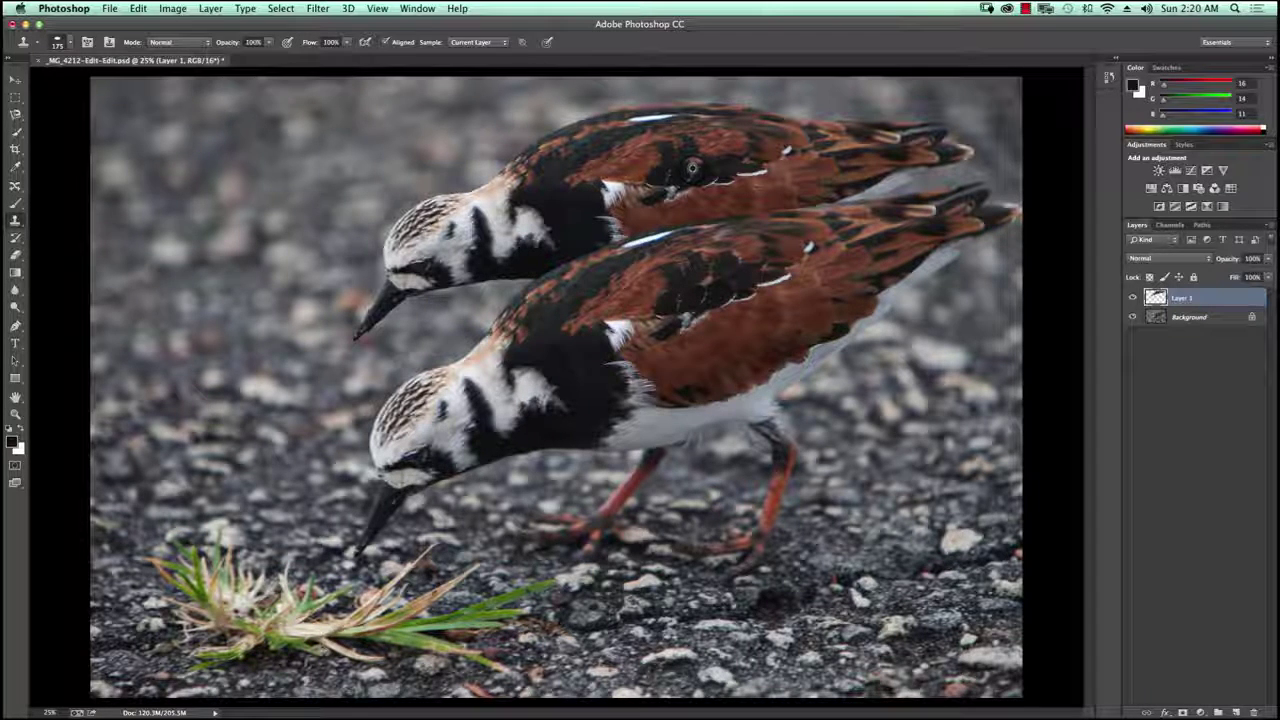
- Paint cloned strokes along the upper bird's back toward its neck to blend the plumage
{"action": "mouse_move", "coordinate": [693, 171]}
{"action": "left_mouse_down"}
{"action": "mouse_move", "coordinate": [651, 202]}
{"action": "mouse_move", "coordinate": [630, 178]}
{"action": "left_mouse_up"}
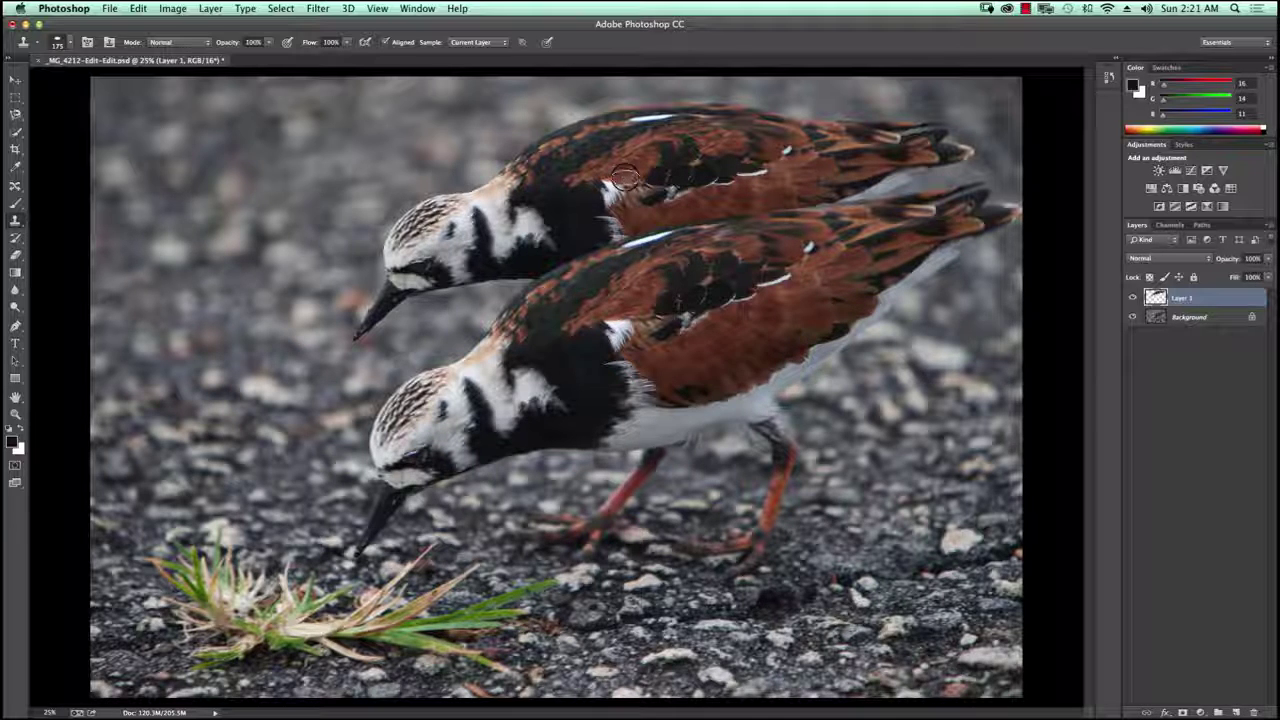
{"action": "mouse_move", "coordinate": [625, 177]}
{"action": "left_mouse_down"}
{"action": "mouse_move", "coordinate": [675, 180]}
{"action": "mouse_move", "coordinate": [625, 178]}
{"action": "mouse_move", "coordinate": [660, 172]}
{"action": "mouse_move", "coordinate": [608, 170]}
{"action": "mouse_move", "coordinate": [592, 146]}
{"action": "mouse_move", "coordinate": [625, 196]}
{"action": "mouse_move", "coordinate": [611, 172]}
{"action": "mouse_move", "coordinate": [655, 160]}
{"action": "mouse_move", "coordinate": [632, 157]}
{"action": "mouse_move", "coordinate": [626, 178]}
{"action": "mouse_move", "coordinate": [598, 150]}
{"action": "mouse_move", "coordinate": [620, 228]}
{"action": "mouse_move", "coordinate": [607, 190]}
{"action": "mouse_move", "coordinate": [568, 156]}
{"action": "mouse_move", "coordinate": [590, 148]}
{"action": "left_mouse_up"}
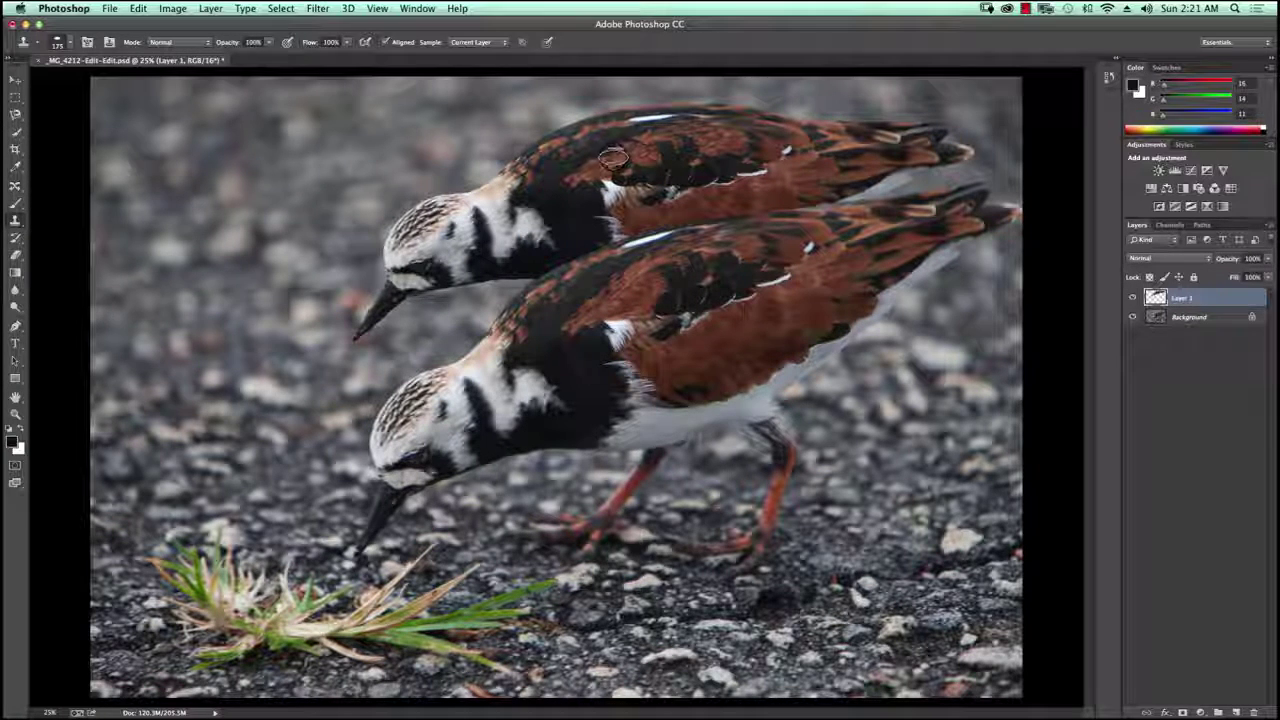
{"action": "left_click_drag", "start_coordinate": [630, 148], "coordinate": [646, 152]}
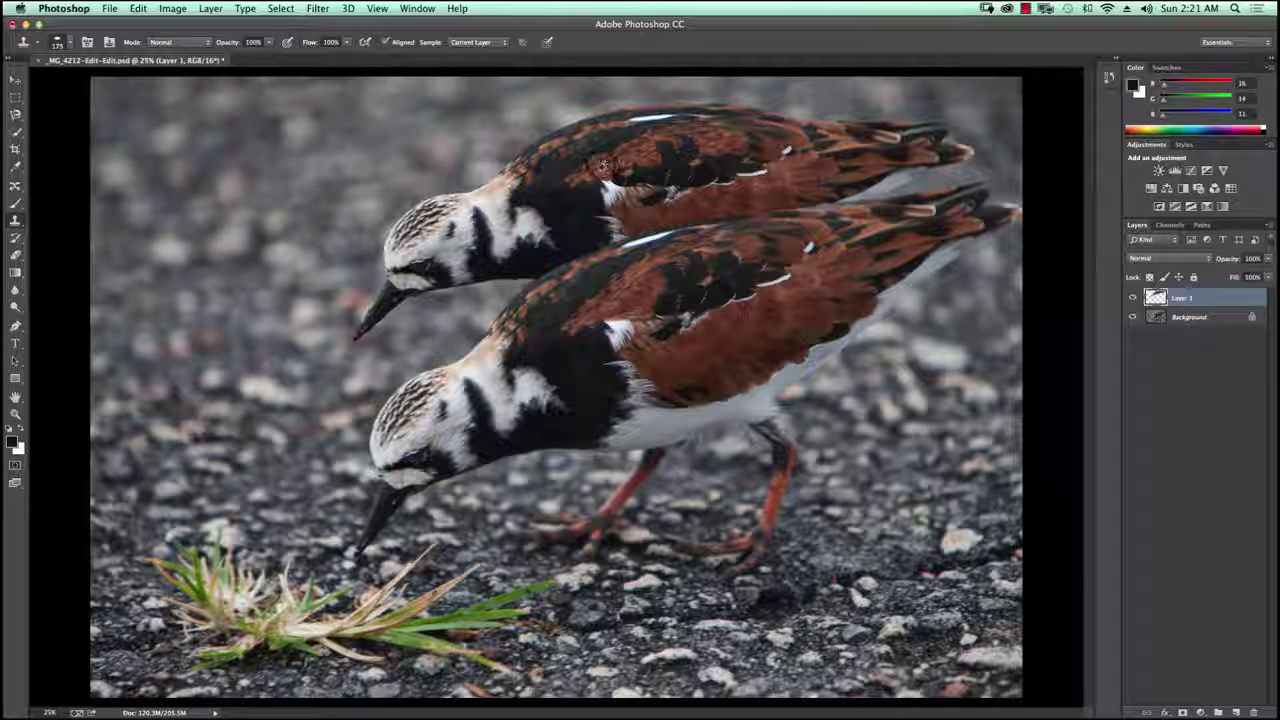
{"action": "left_click_drag", "start_coordinate": [618, 164], "coordinate": [622, 160]}
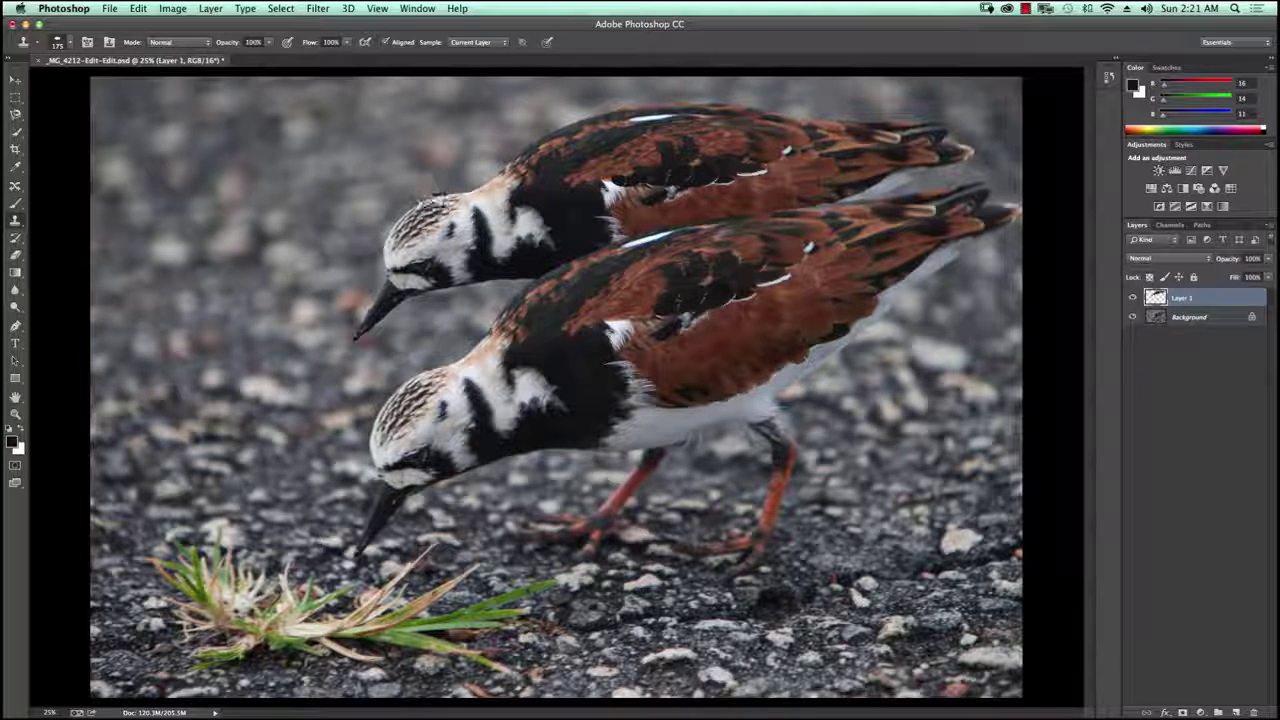
- Clone feathers over the upper bird's neck and back, undoing the gravel-textured patch on the neck
{"action": "mouse_move", "coordinate": [476, 197]}
{"action": "left_mouse_down"}
{"action": "mouse_move", "coordinate": [528, 176]}
{"action": "mouse_move", "coordinate": [532, 205]}
{"action": "mouse_move", "coordinate": [545, 201]}
{"action": "mouse_move", "coordinate": [536, 214]}
{"action": "mouse_move", "coordinate": [494, 215]}
{"action": "mouse_move", "coordinate": [491, 203]}
{"action": "mouse_move", "coordinate": [474, 218]}
{"action": "left_mouse_up"}
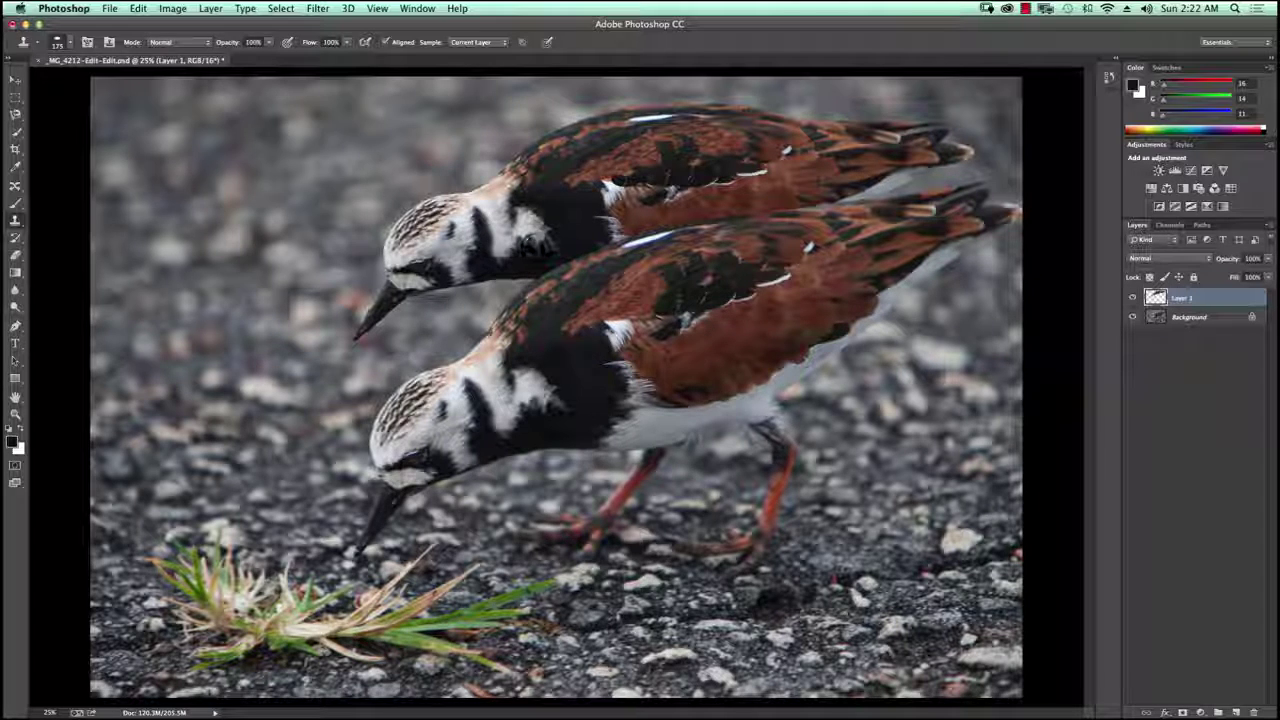
{"action": "mouse_move", "coordinate": [613, 158]}
{"action": "left_mouse_down"}
{"action": "mouse_move", "coordinate": [683, 131]}
{"action": "mouse_move", "coordinate": [625, 165]}
{"action": "left_mouse_up"}
{"action": "left_click", "coordinate": [497, 177]}
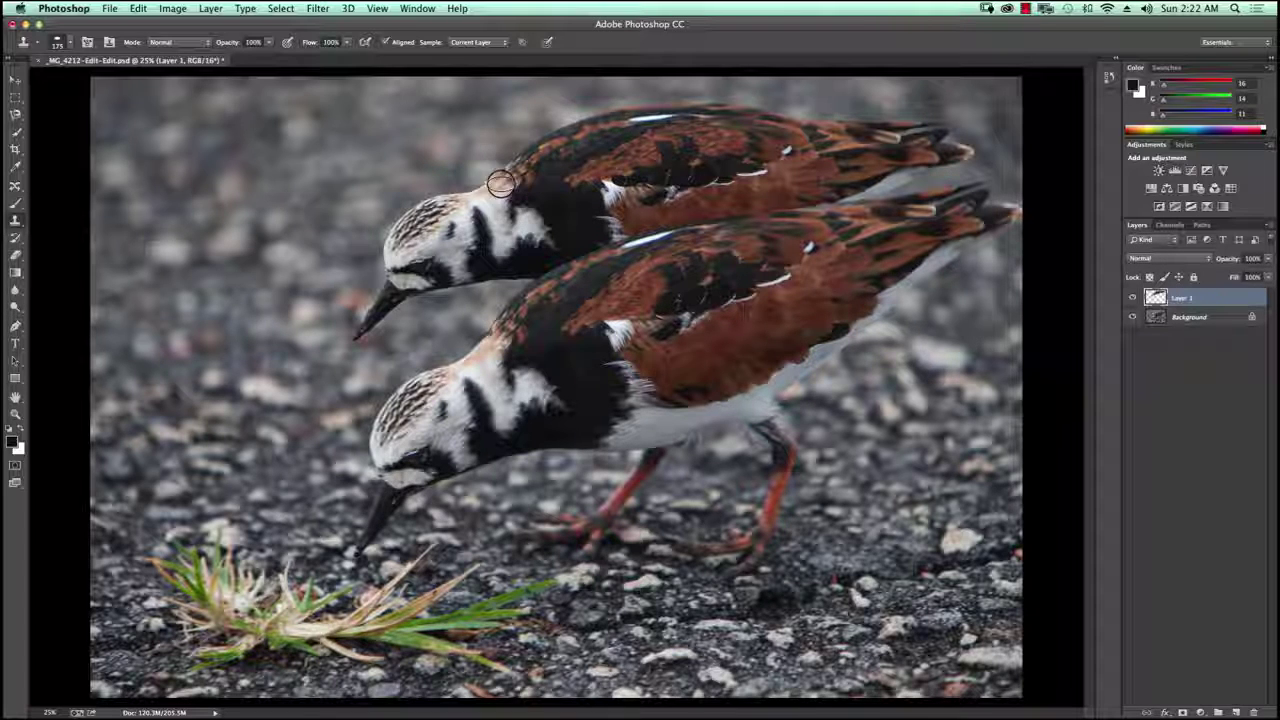
{"action": "key", "text": "super+z"}
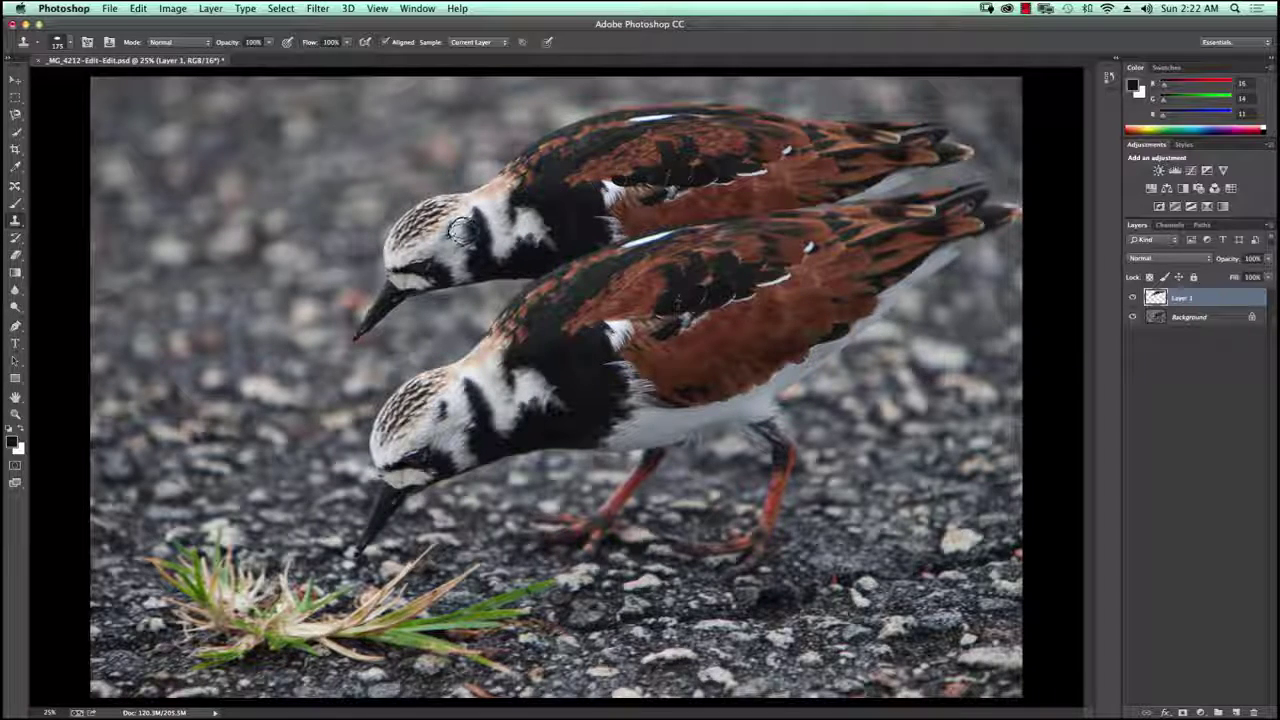